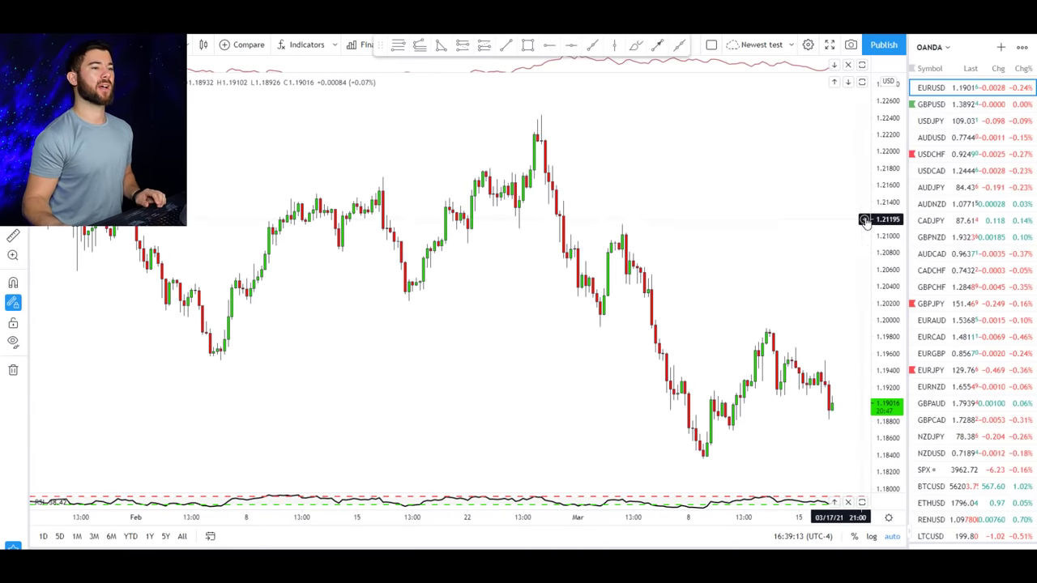
# - Sketch a rising zigzag with the brush in an empty chart area and handwrite "Uptrend" beneath it
pyautogui.moveTo(778, 203); pyautogui.dragTo(588, 391)
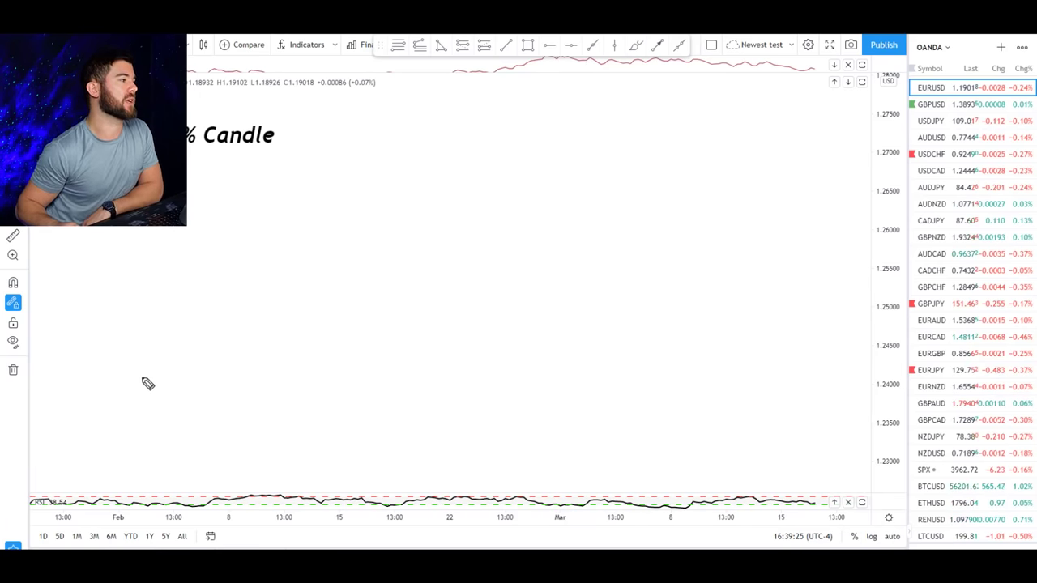
pyautogui.moveTo(110, 473)
pyautogui.mouseDown()
pyautogui.moveTo(230, 366)
pyautogui.moveTo(290, 413)
pyautogui.moveTo(313, 405)
pyautogui.moveTo(431, 278)
pyautogui.moveTo(489, 351)
pyautogui.moveTo(583, 223)
pyautogui.moveTo(708, 206)
pyautogui.moveTo(762, 152)
pyautogui.mouseUp()
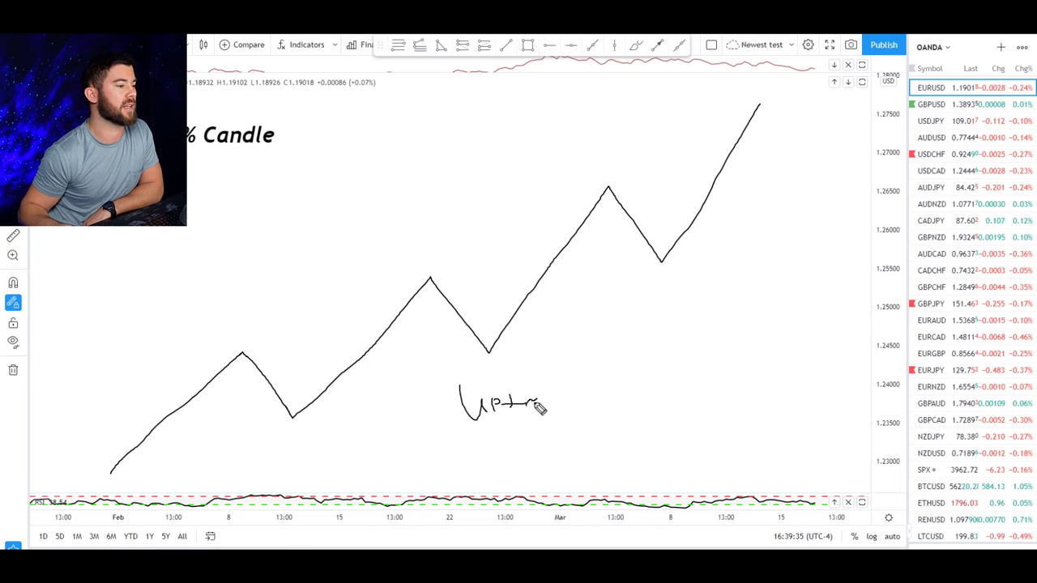
pyautogui.moveTo(561, 407); pyautogui.dragTo(572, 406)
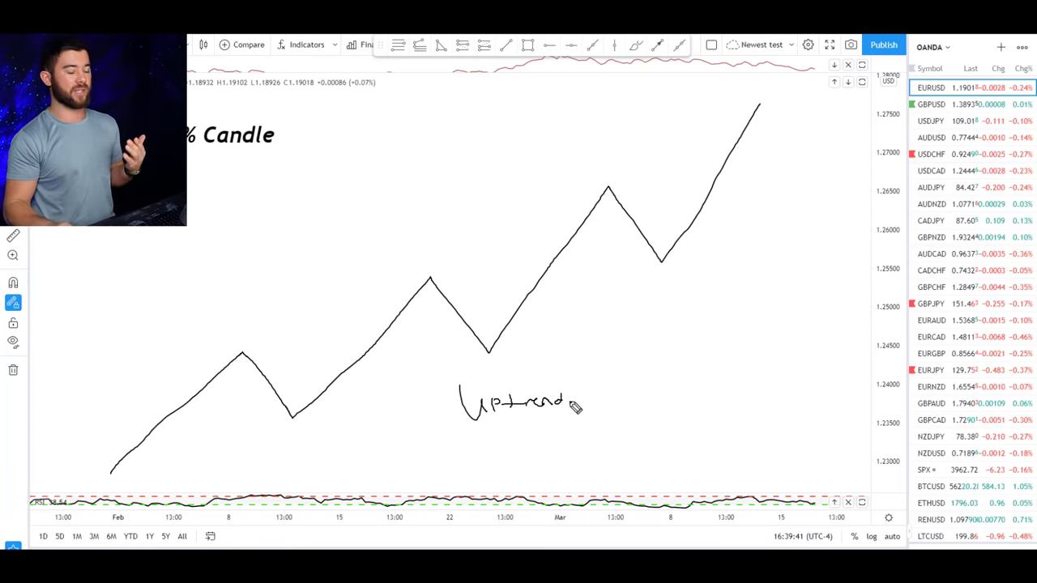
# - Replace the uptrend sketch with a falling zigzag of lower highs and lower lows, and undo that drawing
pyautogui.hotkey('ctrl', 'a')
pyautogui.press('Delete')
pyautogui.moveTo(297, 103)
pyautogui.mouseDown()
pyautogui.moveTo(411, 243)
pyautogui.moveTo(479, 183)
pyautogui.moveTo(580, 290)
pyautogui.moveTo(617, 243)
pyautogui.moveTo(741, 362)
pyautogui.mouseUp()
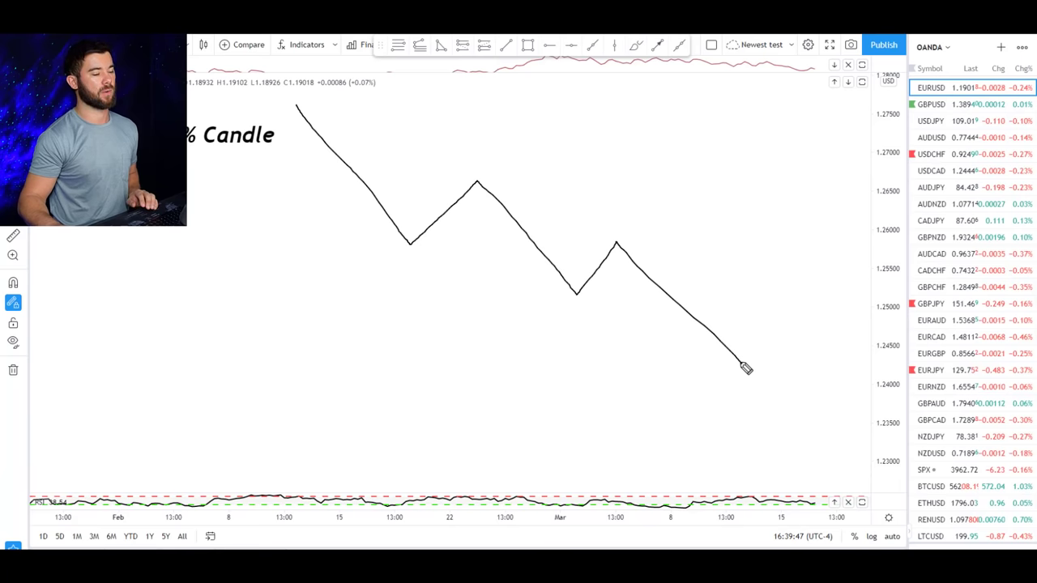
pyautogui.hotkey('ctrl', 'z')
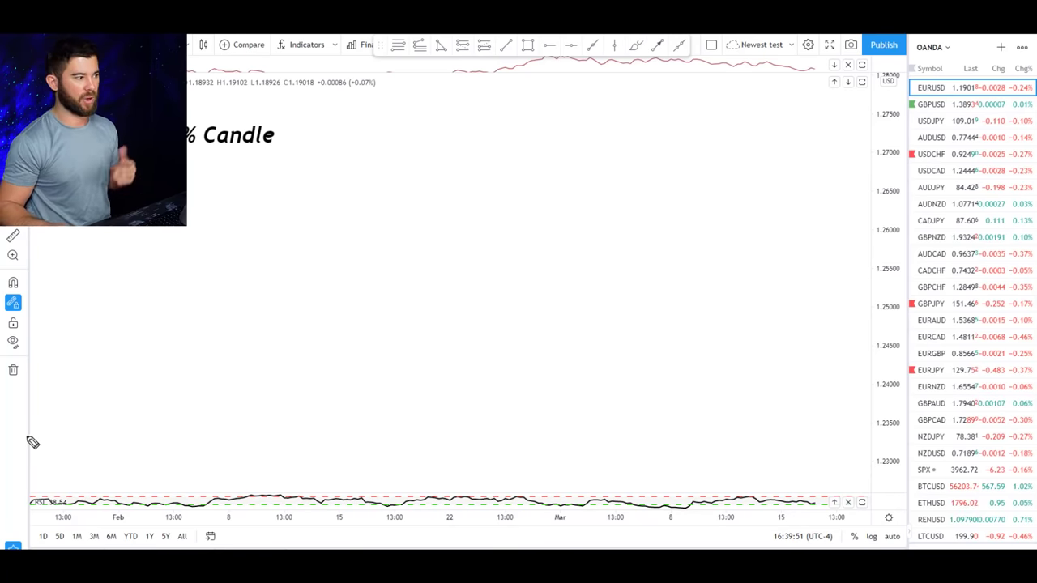
# - Sketch an irregular rising price path labelled "UT", and circle its first pullback low with a level line extending from it
pyautogui.moveTo(96, 473)
pyautogui.mouseDown()
pyautogui.moveTo(255, 293)
pyautogui.moveTo(329, 365)
pyautogui.moveTo(396, 238)
pyautogui.moveTo(428, 303)
pyautogui.moveTo(479, 268)
pyautogui.moveTo(504, 293)
pyautogui.moveTo(614, 329)
pyautogui.moveTo(761, 146)
pyautogui.moveTo(795, 152)
pyautogui.moveTo(814, 296)
pyautogui.moveTo(842, 243)
pyautogui.moveTo(871, 96)
pyautogui.mouseUp()
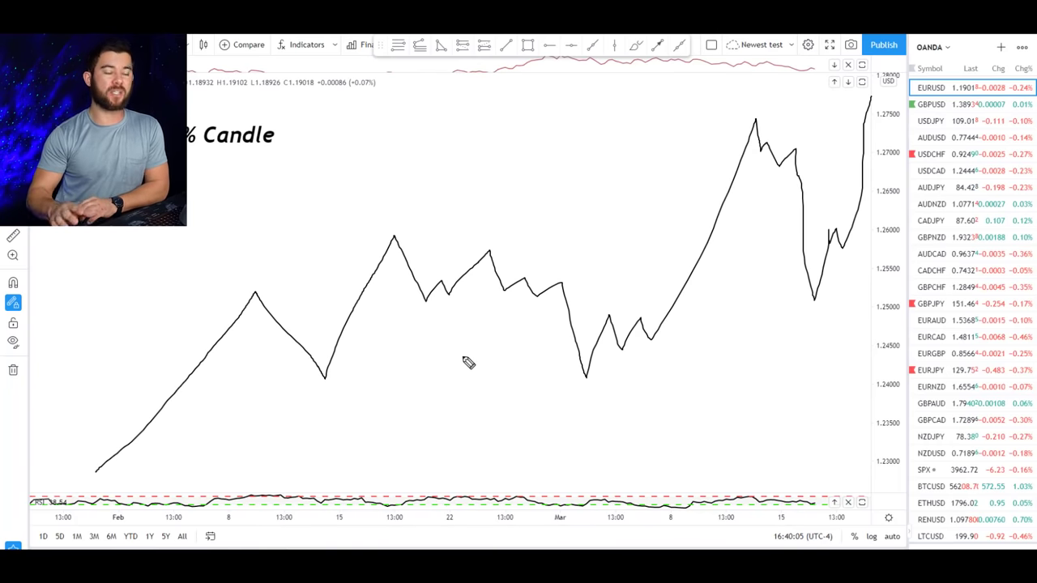
pyautogui.moveTo(428, 407)
pyautogui.mouseDown()
pyautogui.moveTo(440, 432)
pyautogui.moveTo(482, 403)
pyautogui.mouseUp()
pyautogui.moveTo(334, 366)
pyautogui.mouseDown()
pyautogui.moveTo(354, 381)
pyautogui.moveTo(324, 371)
pyautogui.moveTo(731, 387)
pyautogui.mouseUp()
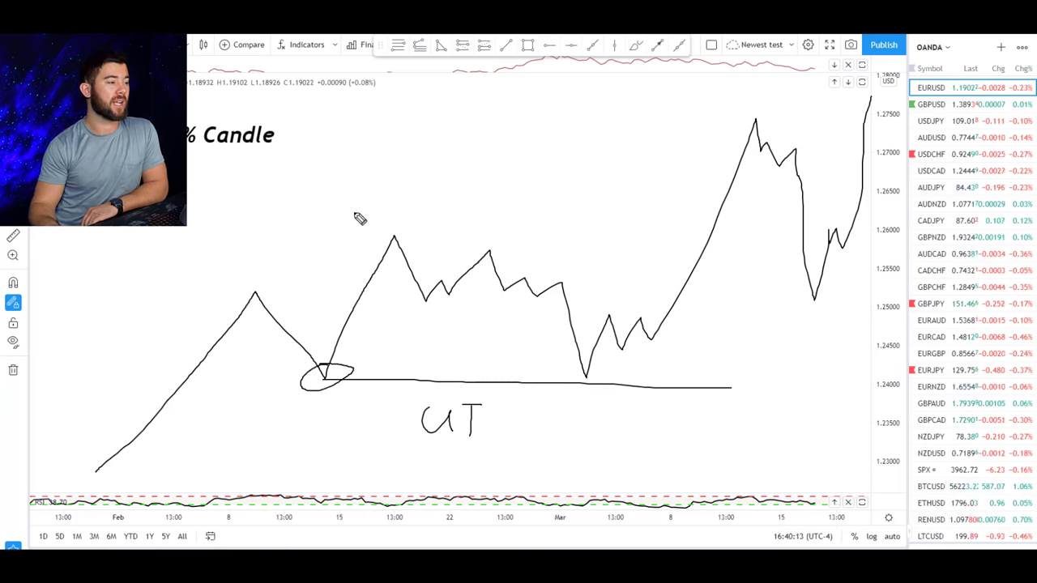
# - Label the first peak "H" and the second "HH", circle "HH" and draw an arrow from it to the circled low
pyautogui.moveTo(270, 253); pyautogui.dragTo(272, 274)
pyautogui.moveTo(255, 263); pyautogui.dragTo(274, 259)
pyautogui.moveTo(398, 198); pyautogui.dragTo(398, 221)
pyautogui.moveTo(386, 210)
pyautogui.mouseDown()
pyautogui.moveTo(417, 201)
pyautogui.moveTo(427, 218)
pyautogui.mouseUp()
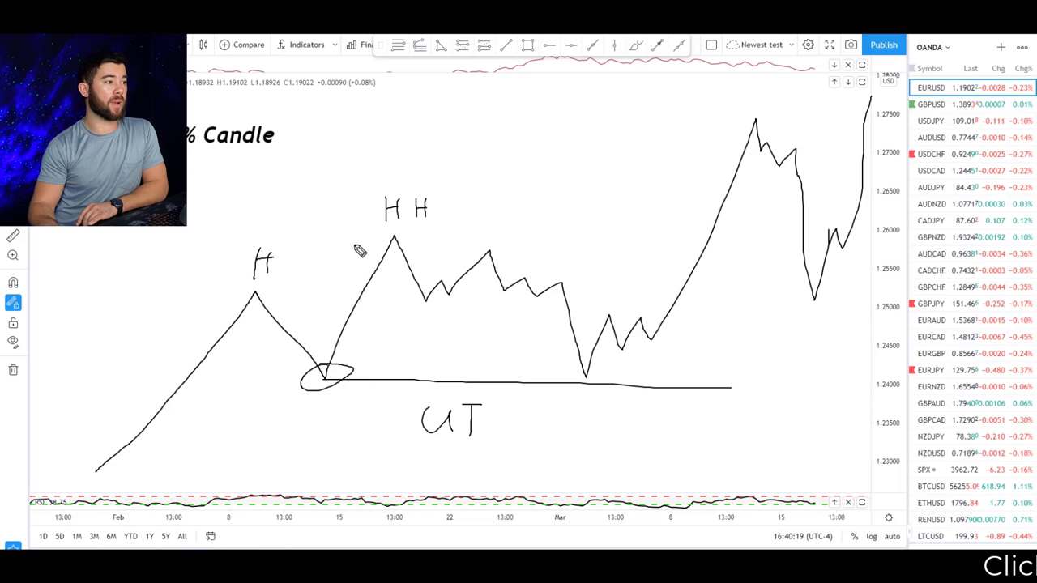
pyautogui.moveTo(429, 179)
pyautogui.mouseDown()
pyautogui.moveTo(364, 204)
pyautogui.moveTo(444, 188)
pyautogui.mouseUp()
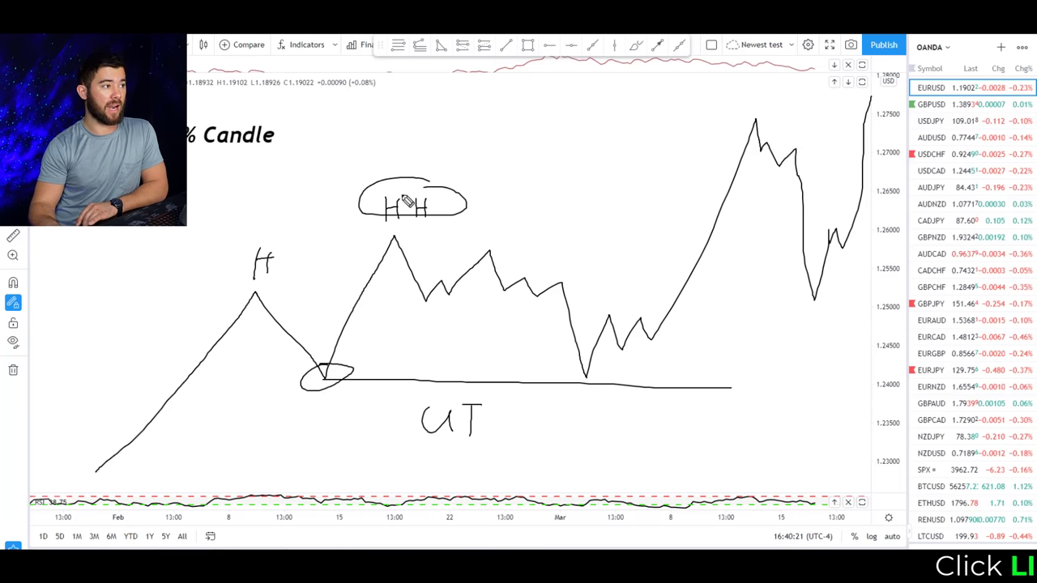
pyautogui.moveTo(360, 233); pyautogui.dragTo(323, 357)
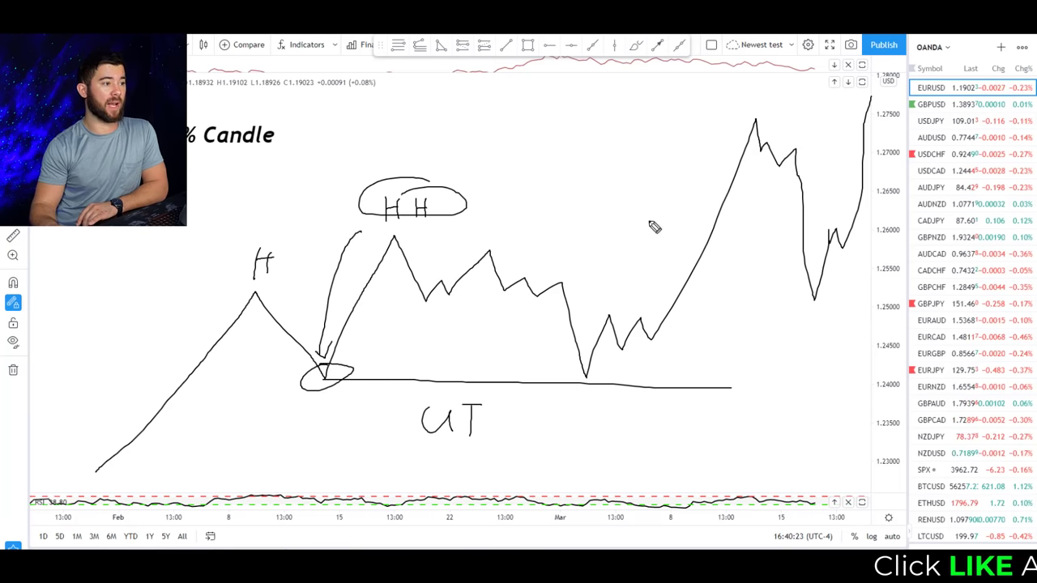
# - Mark the third peak, the second swing low and the HH level with circles and lines, and clear the whole sketch
pyautogui.moveTo(757, 95)
pyautogui.mouseDown()
pyautogui.moveTo(733, 128)
pyautogui.moveTo(761, 94)
pyautogui.mouseUp()
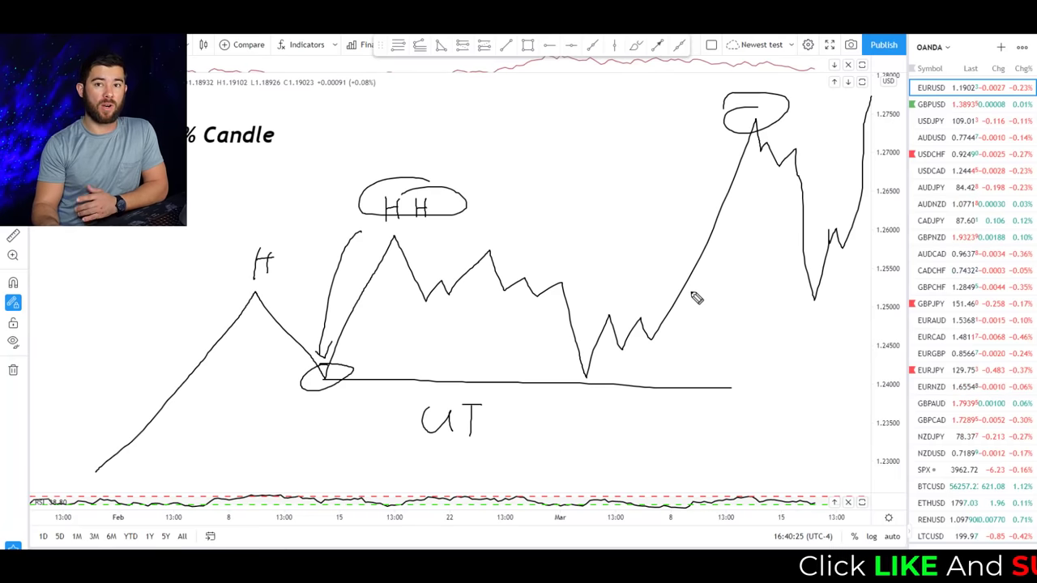
pyautogui.moveTo(608, 380)
pyautogui.mouseDown()
pyautogui.moveTo(571, 364)
pyautogui.moveTo(701, 375)
pyautogui.moveTo(879, 354)
pyautogui.mouseUp()
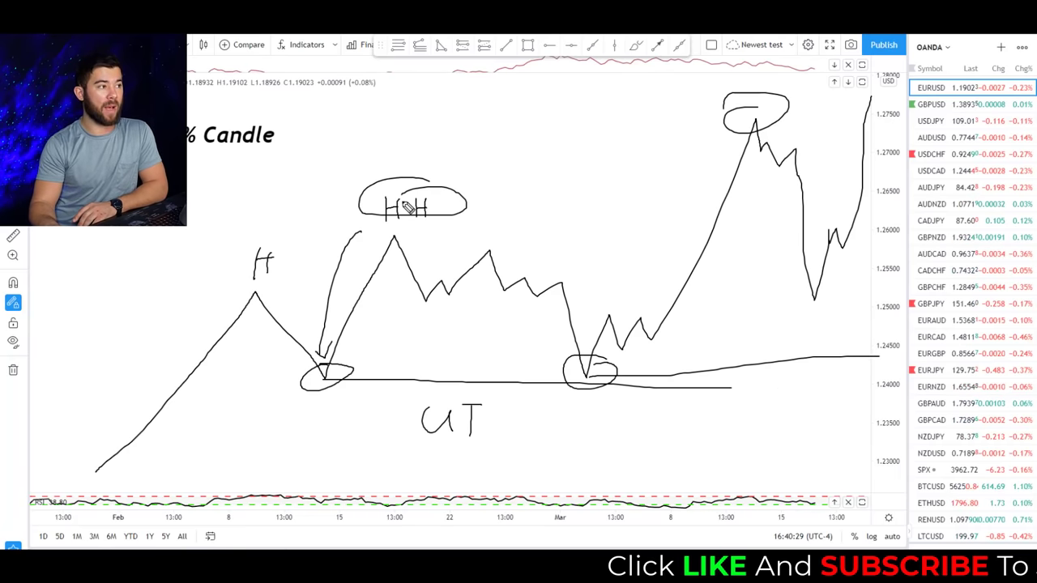
pyautogui.moveTo(473, 314)
pyautogui.mouseDown()
pyautogui.moveTo(437, 166)
pyautogui.moveTo(585, 230)
pyautogui.mouseUp()
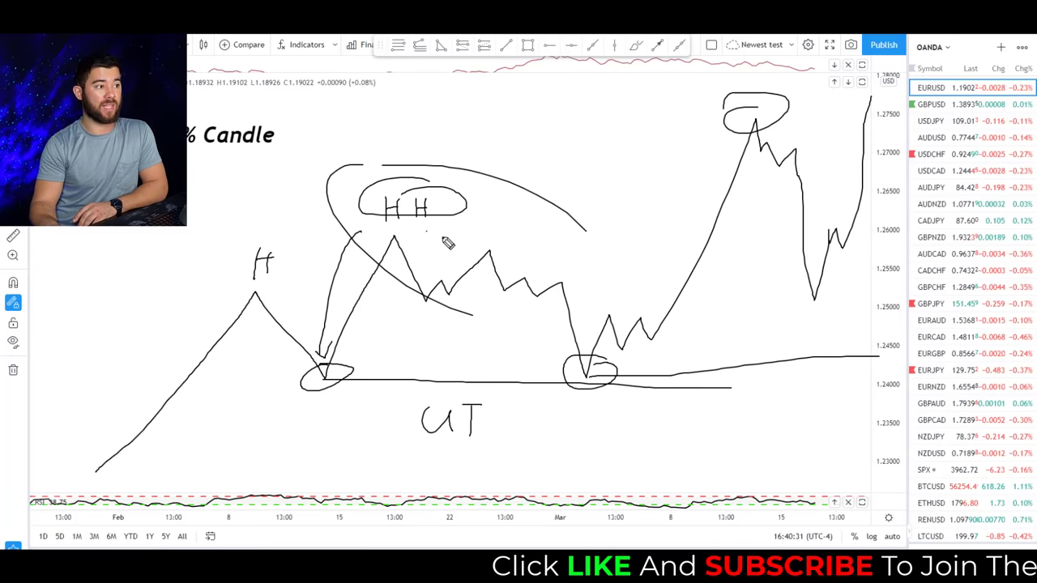
pyautogui.moveTo(427, 233)
pyautogui.mouseDown()
pyautogui.moveTo(577, 374)
pyautogui.moveTo(707, 193)
pyautogui.mouseUp()
pyautogui.moveTo(380, 239)
pyautogui.mouseDown()
pyautogui.moveTo(818, 241)
pyautogui.moveTo(369, 245)
pyautogui.mouseUp()
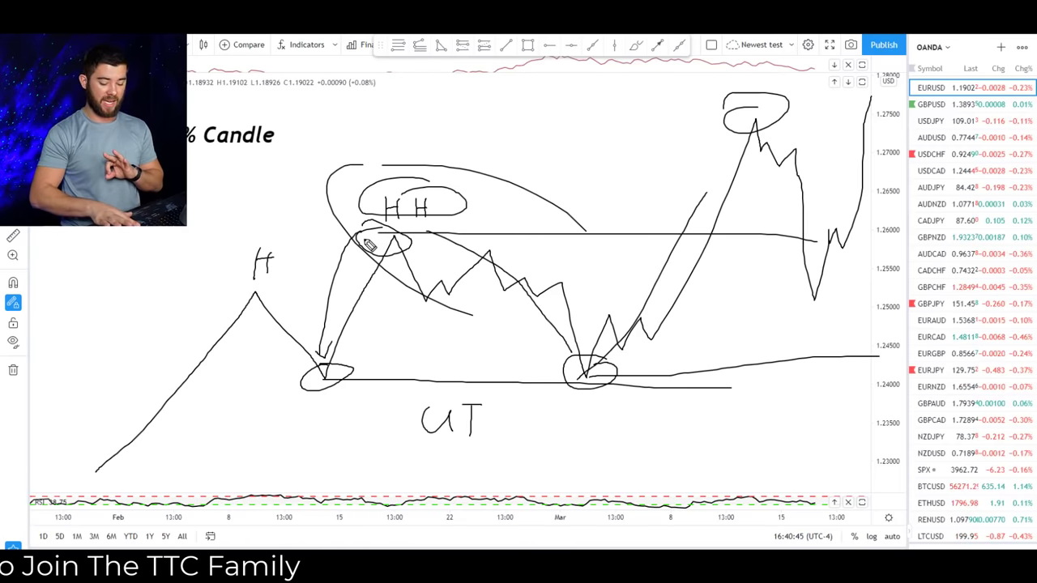
pyautogui.hotkey('ctrl', 'alt', 'h')
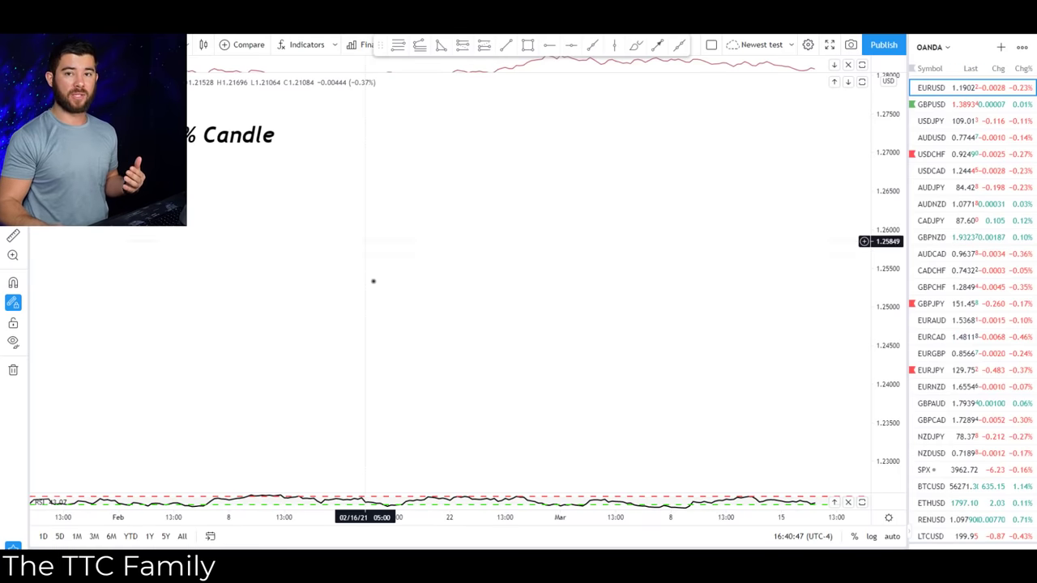
# - On the EURUSD 4h candles, circle and connect the January 13 high and January 18 low, and extend a level line from that low
pyautogui.moveTo(378, 365); pyautogui.dragTo(522, 208)
pyautogui.scroll(5, 522, 209)
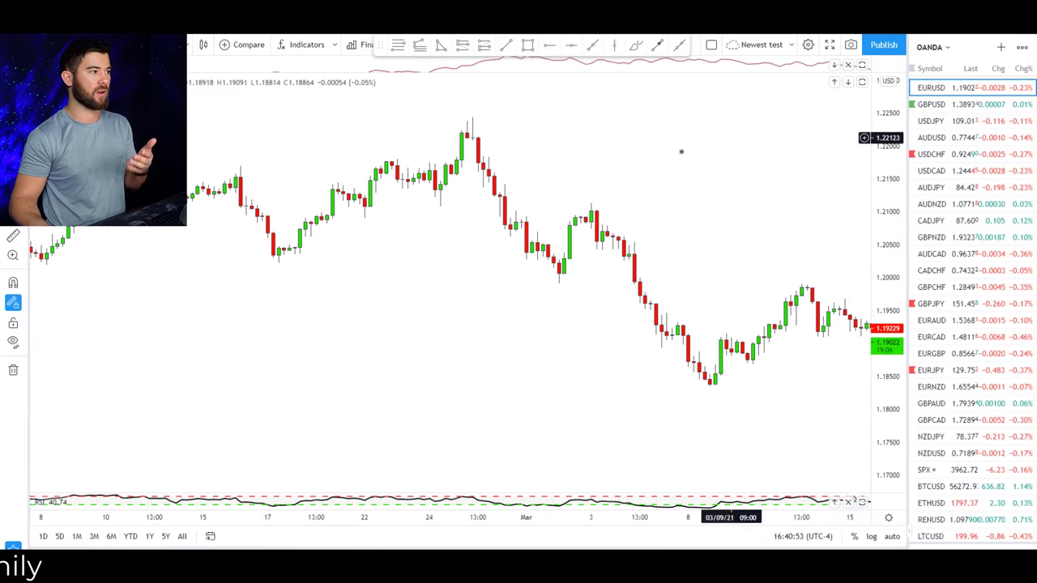
pyautogui.hscroll(-10, 660, 301)
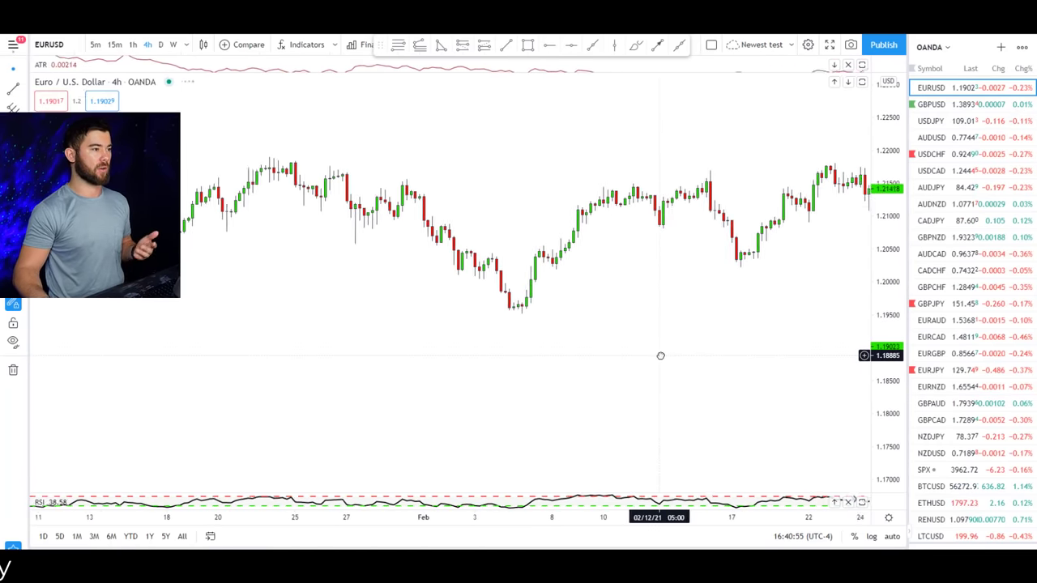
pyautogui.hscroll(-4, 660, 356)
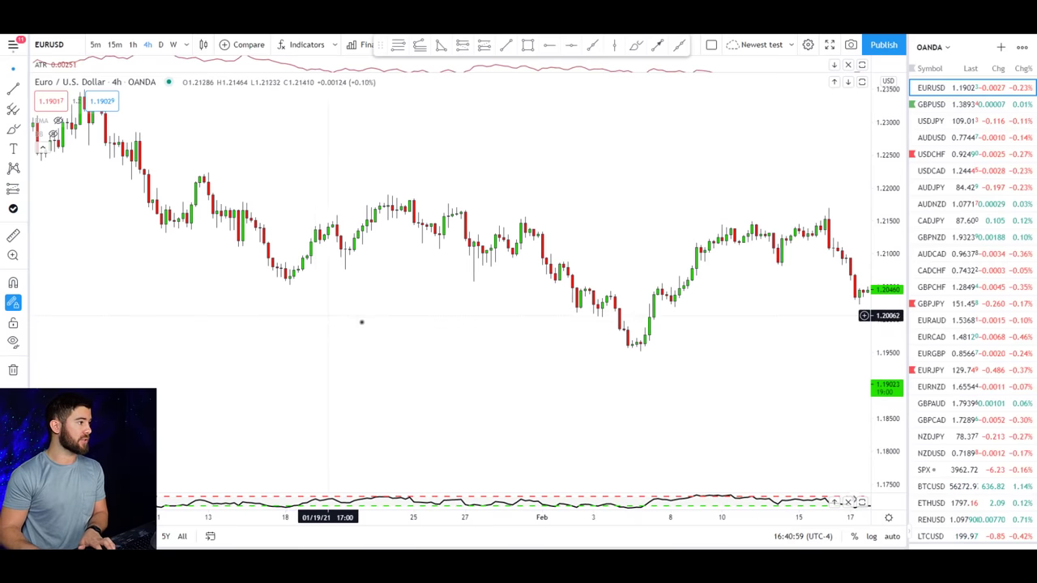
pyautogui.hscroll(-2, 362, 322)
pyautogui.moveTo(248, 185)
pyautogui.mouseDown()
pyautogui.moveTo(282, 172)
pyautogui.moveTo(266, 195)
pyautogui.moveTo(275, 185)
pyautogui.moveTo(285, 198)
pyautogui.mouseUp()
pyautogui.moveTo(350, 288)
pyautogui.mouseDown()
pyautogui.moveTo(364, 292)
pyautogui.moveTo(353, 301)
pyautogui.mouseUp()
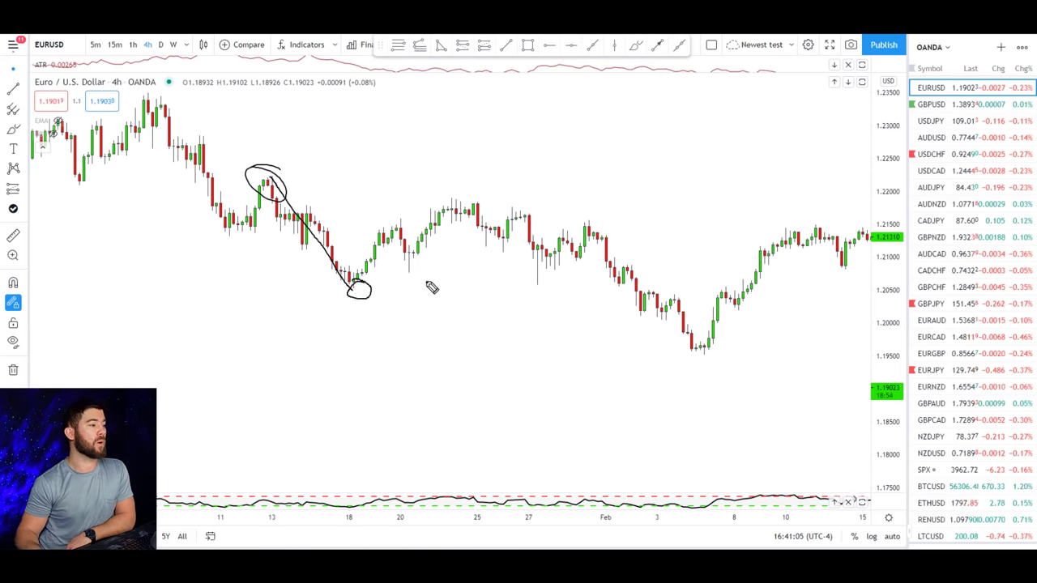
pyautogui.moveTo(365, 293); pyautogui.dragTo(720, 298)
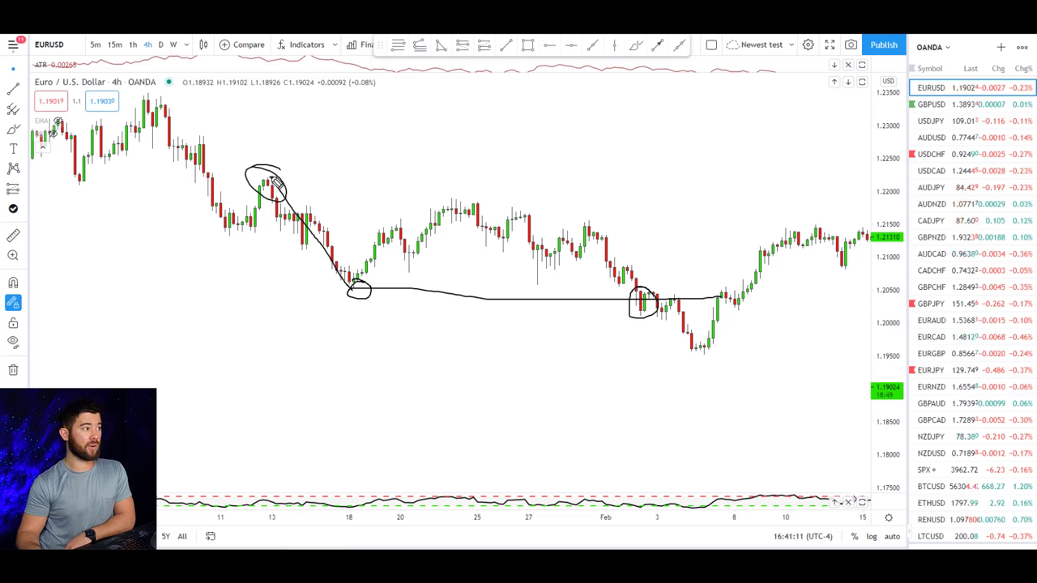
# - Mark the January 13 high's level as "LH", trace the swings to the early-February low labelled "LL", and undo the markup
pyautogui.moveTo(334, 178); pyautogui.dragTo(608, 187)
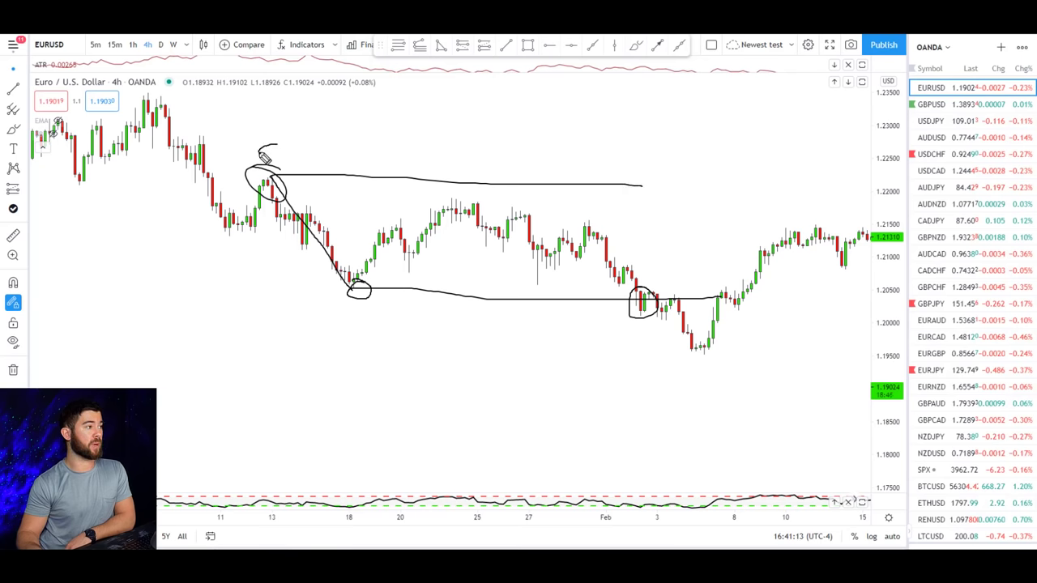
pyautogui.moveTo(265, 154)
pyautogui.mouseDown()
pyautogui.moveTo(301, 127)
pyautogui.moveTo(324, 132)
pyautogui.moveTo(334, 158)
pyautogui.mouseUp()
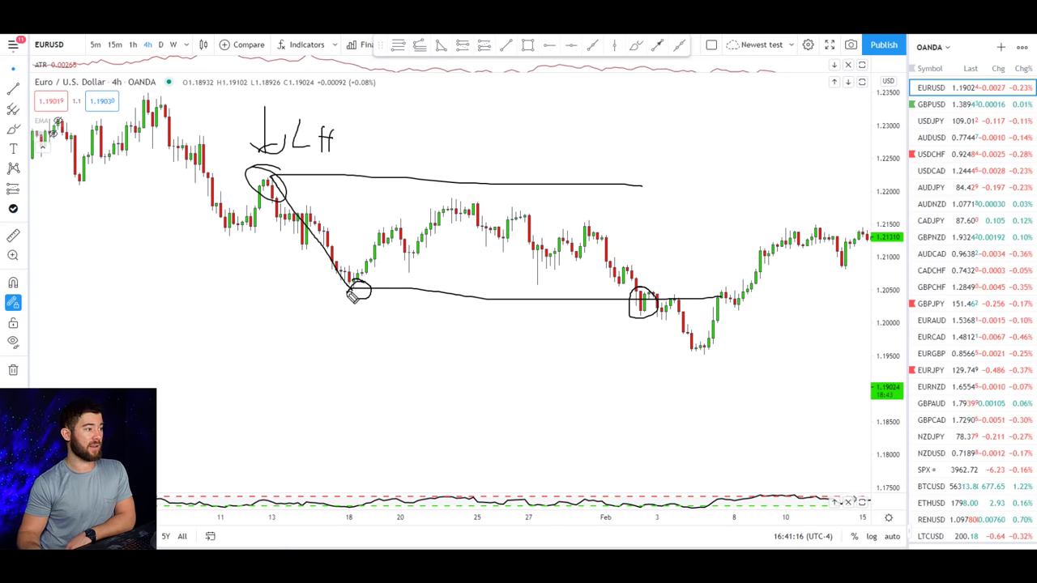
pyautogui.moveTo(356, 293); pyautogui.dragTo(469, 206)
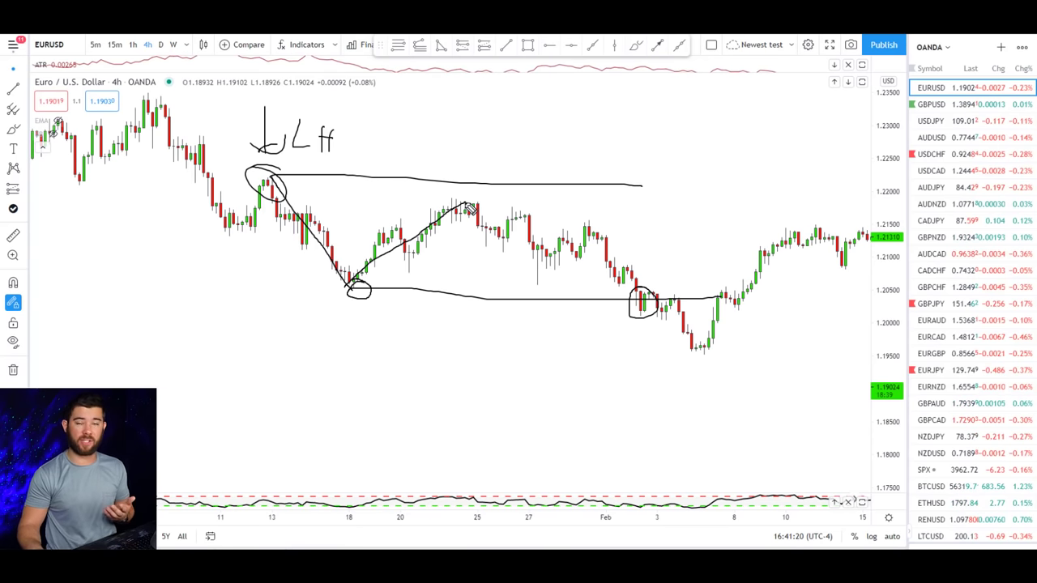
pyautogui.moveTo(470, 209)
pyautogui.mouseDown()
pyautogui.moveTo(589, 254)
pyautogui.moveTo(693, 318)
pyautogui.moveTo(711, 352)
pyautogui.moveTo(701, 388)
pyautogui.mouseUp()
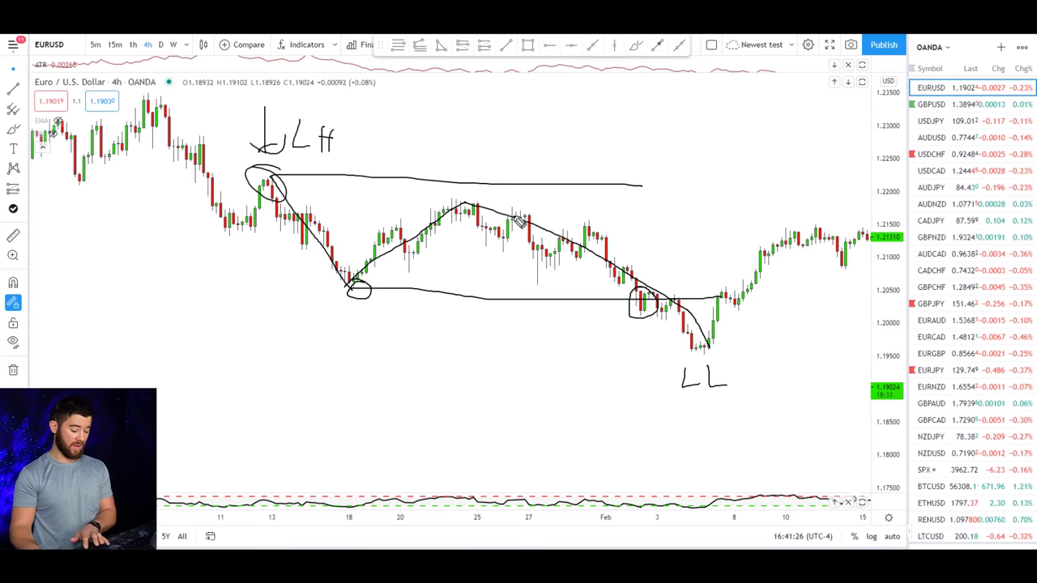
pyautogui.hotkey('ctrl', 'z')
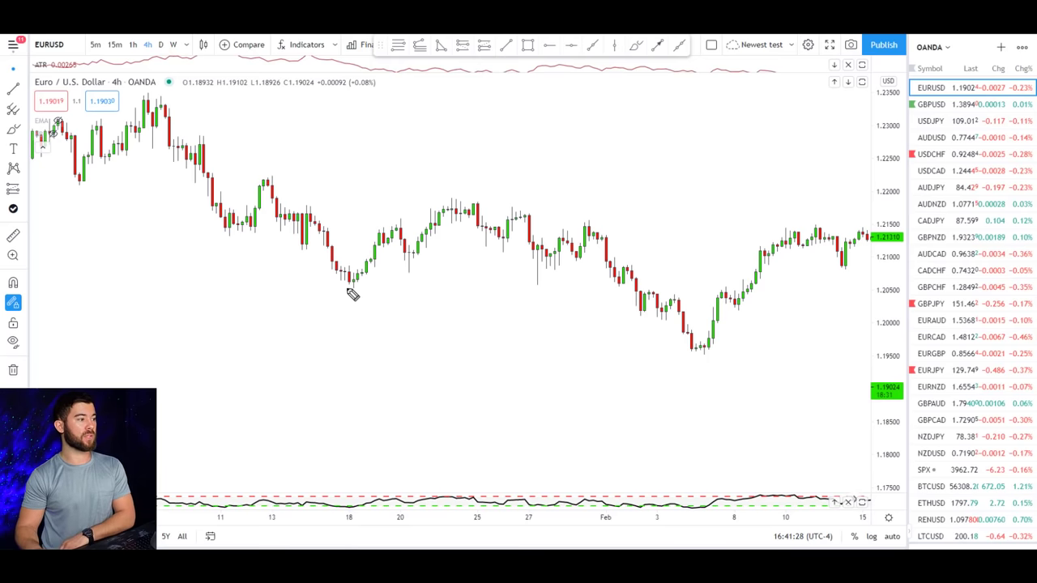
# - Mark the January 18 low, the early-February "LL" and the late-January high with level lines, circles and a down arrow, and undo the markup
pyautogui.moveTo(351, 290); pyautogui.dragTo(729, 290)
pyautogui.moveTo(726, 356)
pyautogui.mouseDown()
pyautogui.moveTo(691, 344)
pyautogui.moveTo(725, 367)
pyautogui.moveTo(729, 402)
pyautogui.mouseUp()
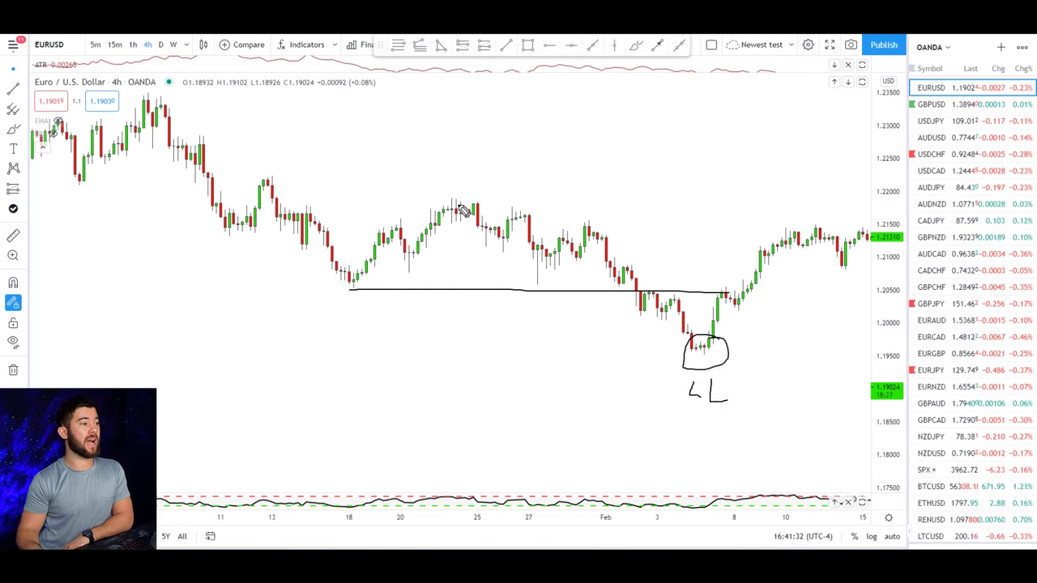
pyautogui.moveTo(454, 202); pyautogui.dragTo(886, 201)
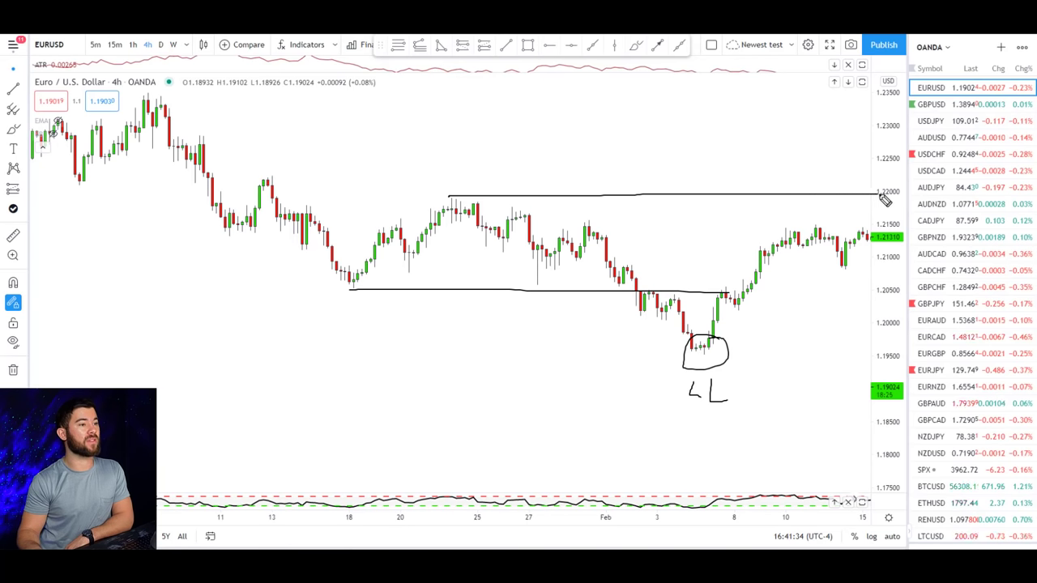
pyautogui.moveTo(808, 339); pyautogui.dragTo(812, 405)
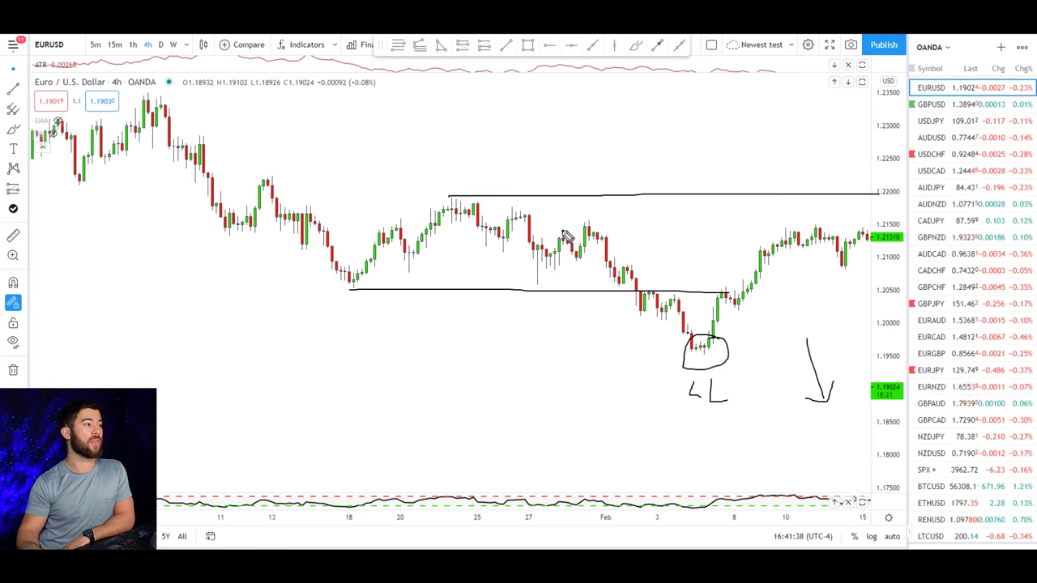
pyautogui.moveTo(473, 186); pyautogui.dragTo(474, 192)
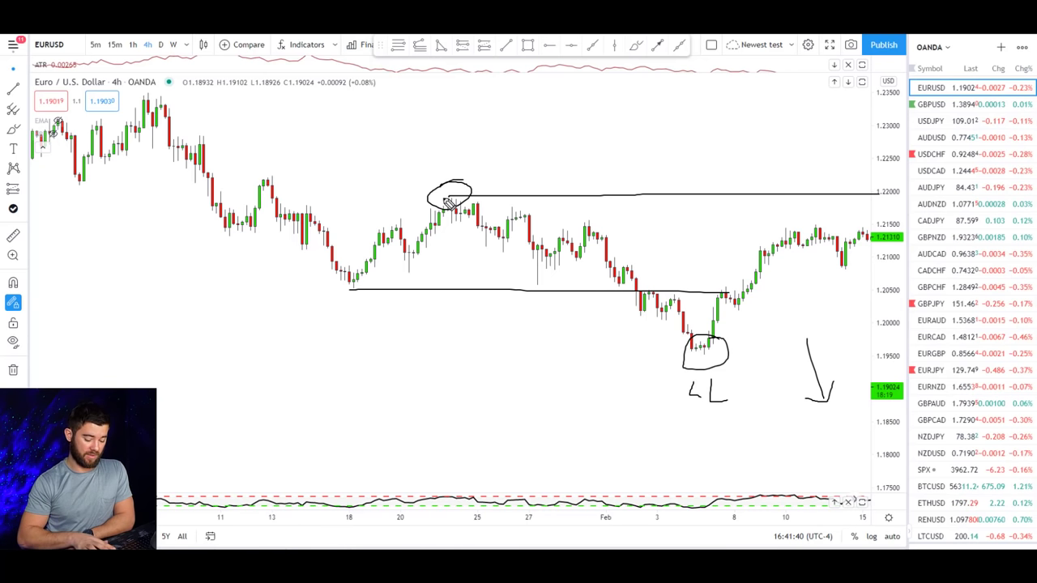
pyautogui.hotkey('ctrl', 'z')
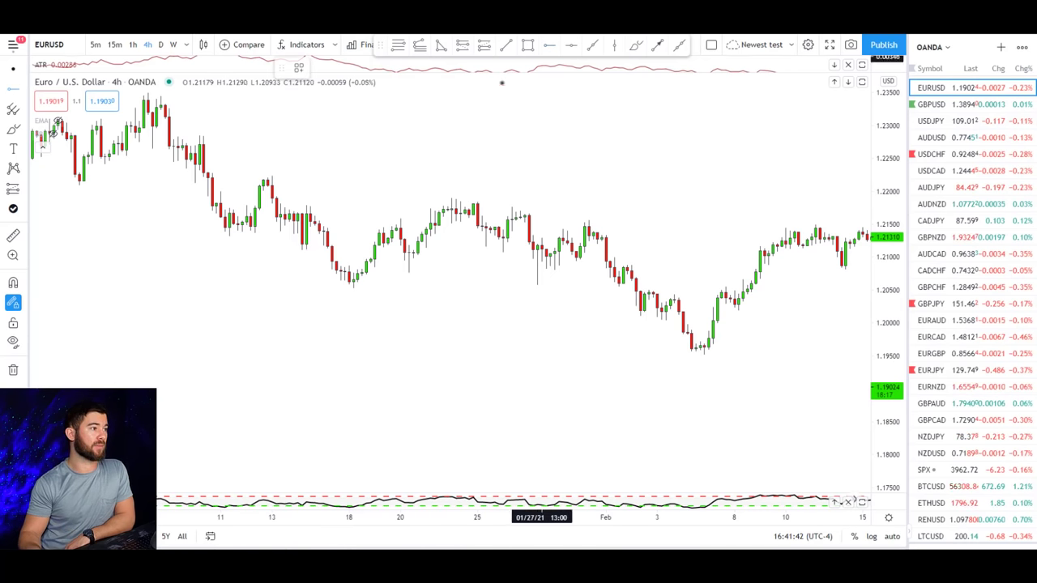
# - Place a horizontal ray at 1.21895 on the late-January swing high and circle the late-February candles that break above it
pyautogui.click(430, 196)
pyautogui.moveTo(549, 169); pyautogui.dragTo(340, 183)
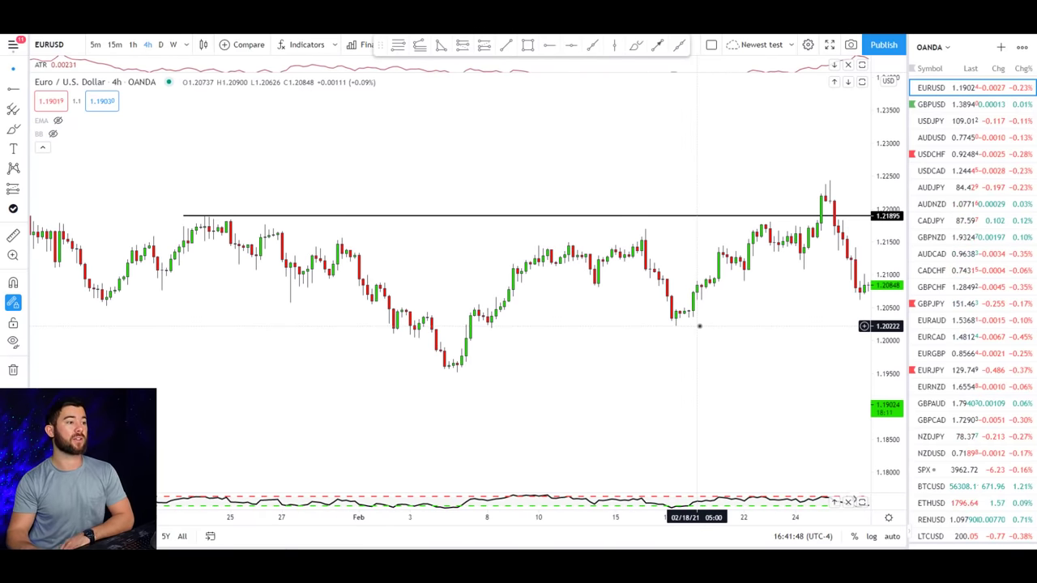
pyautogui.moveTo(746, 162); pyautogui.dragTo(714, 153)
pyautogui.moveTo(798, 172)
pyautogui.mouseDown()
pyautogui.moveTo(781, 175)
pyautogui.moveTo(799, 188)
pyautogui.mouseUp()
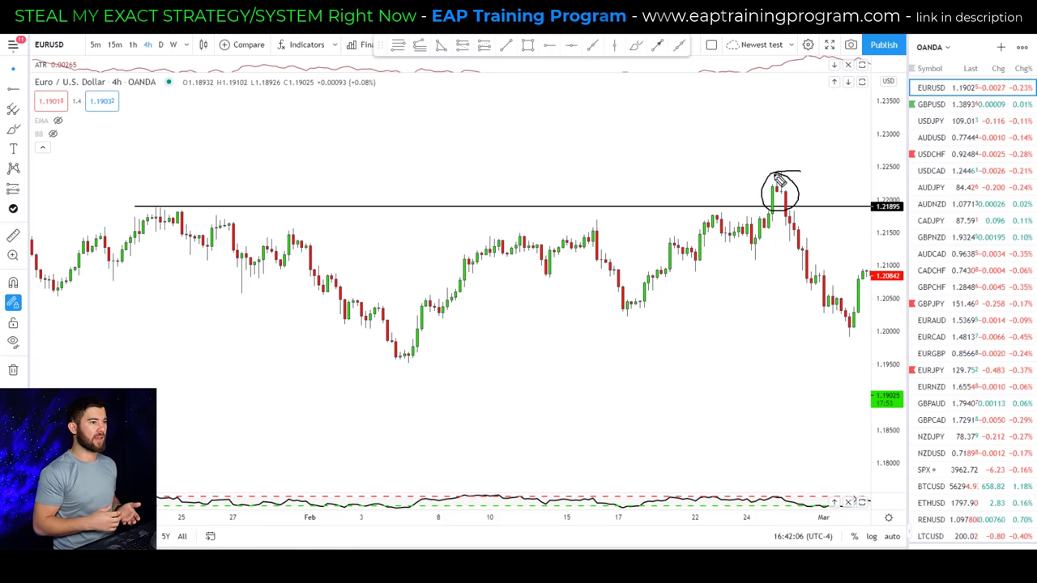
# - Annotate the late-February peak with arrows and a level line, circle the late-January high, and extend a line from the early-February low
pyautogui.moveTo(715, 126); pyautogui.dragTo(753, 180)
pyautogui.moveTo(159, 187); pyautogui.dragTo(154, 185)
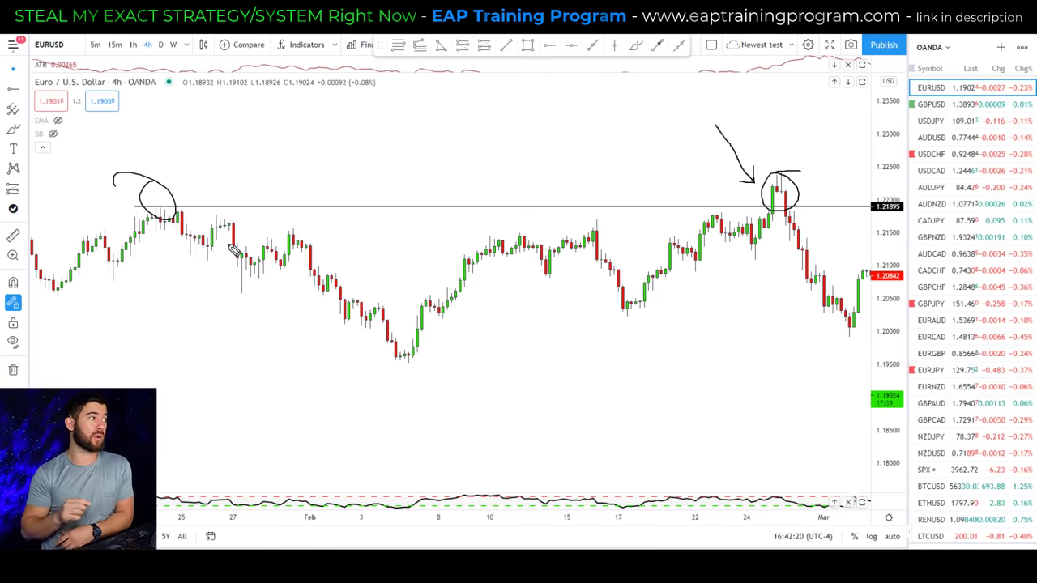
pyautogui.moveTo(410, 369); pyautogui.dragTo(995, 376)
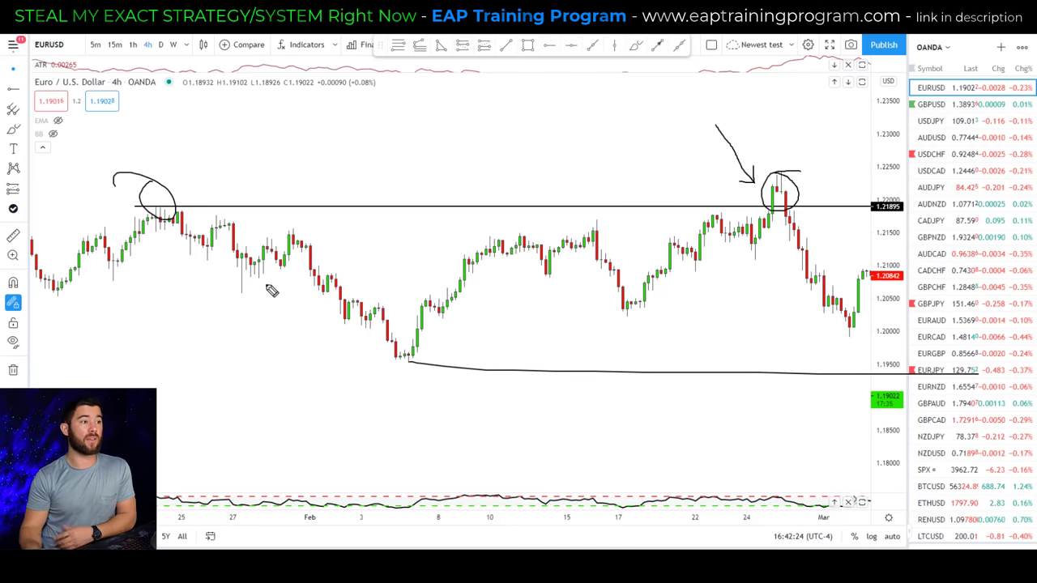
pyautogui.moveTo(777, 172); pyautogui.dragTo(850, 168)
pyautogui.moveTo(753, 128)
pyautogui.mouseDown()
pyautogui.moveTo(768, 155)
pyautogui.moveTo(782, 134)
pyautogui.mouseUp()
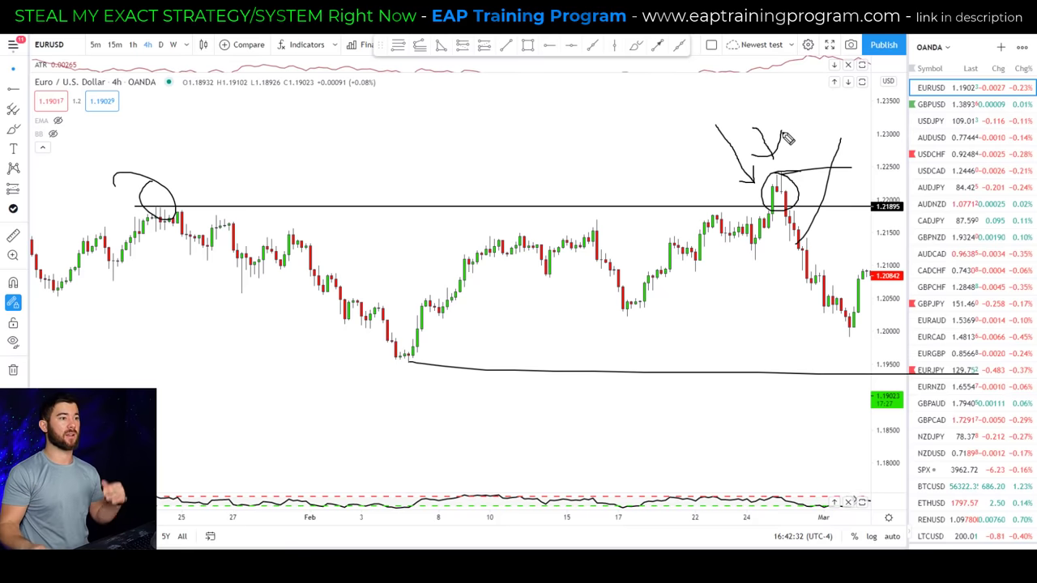
# - Clear the freehand markup and place horizontal rays at 1.22425 on the late-February peak and 1.19516 on the early-February low
pyautogui.press('Delete')
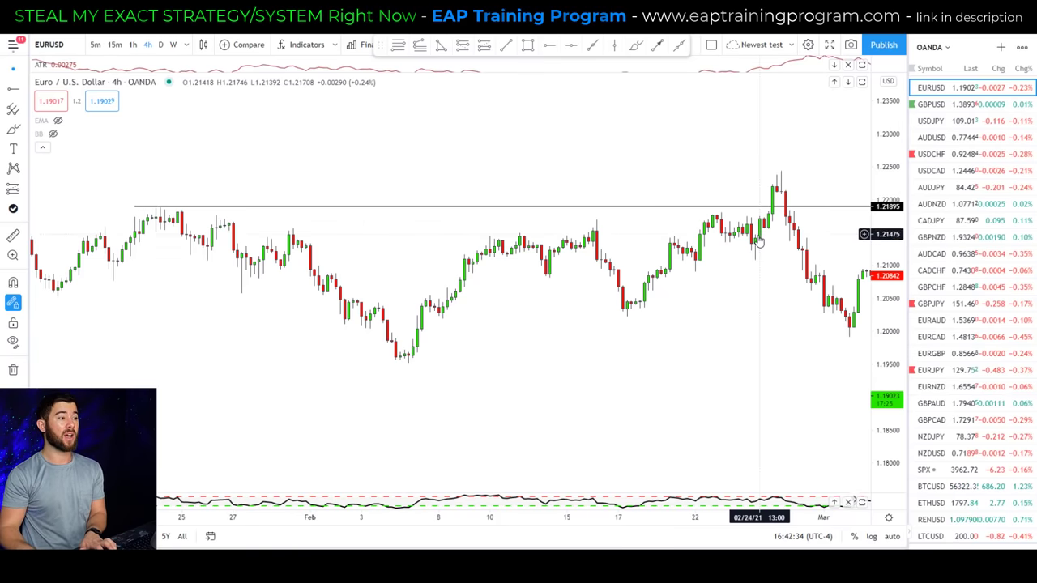
pyautogui.click(749, 172)
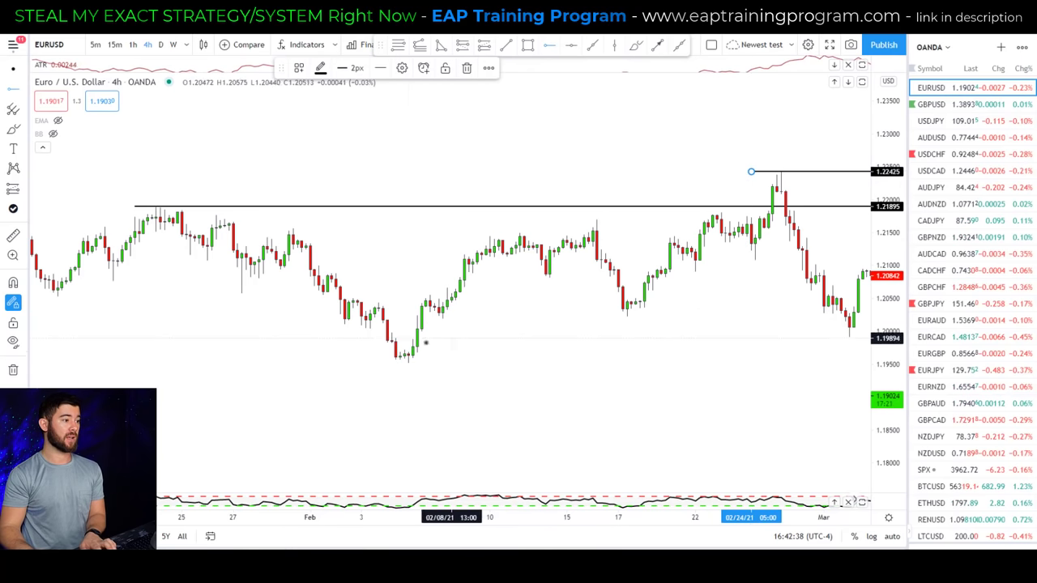
pyautogui.click(366, 361)
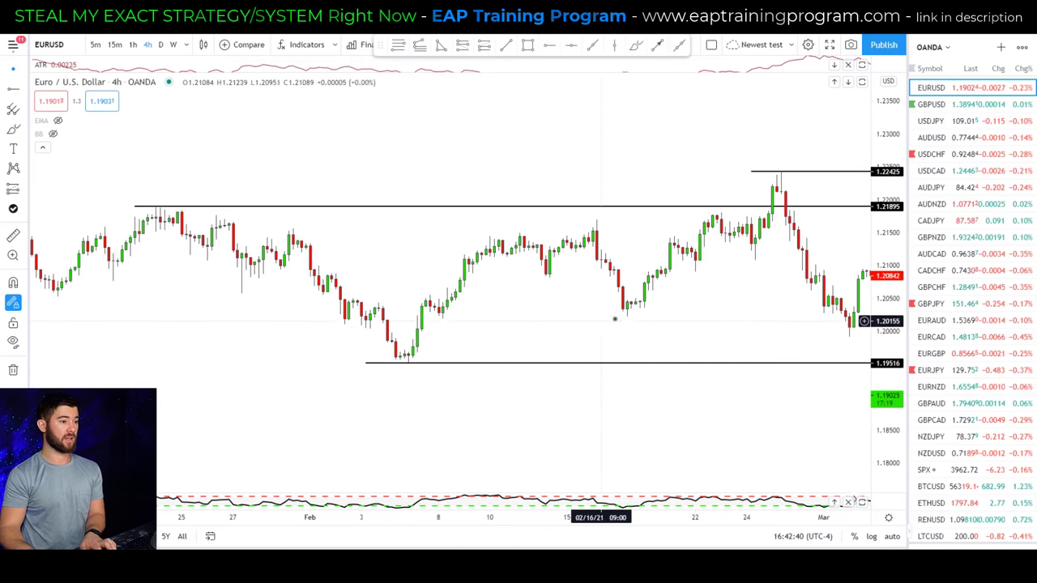
# - Circle the early-March break below the 1.19516 ray and the March 3 high preceding it, clearing the marks
pyautogui.hscroll(5, 681, 324)
pyautogui.moveTo(748, 345); pyautogui.dragTo(752, 346)
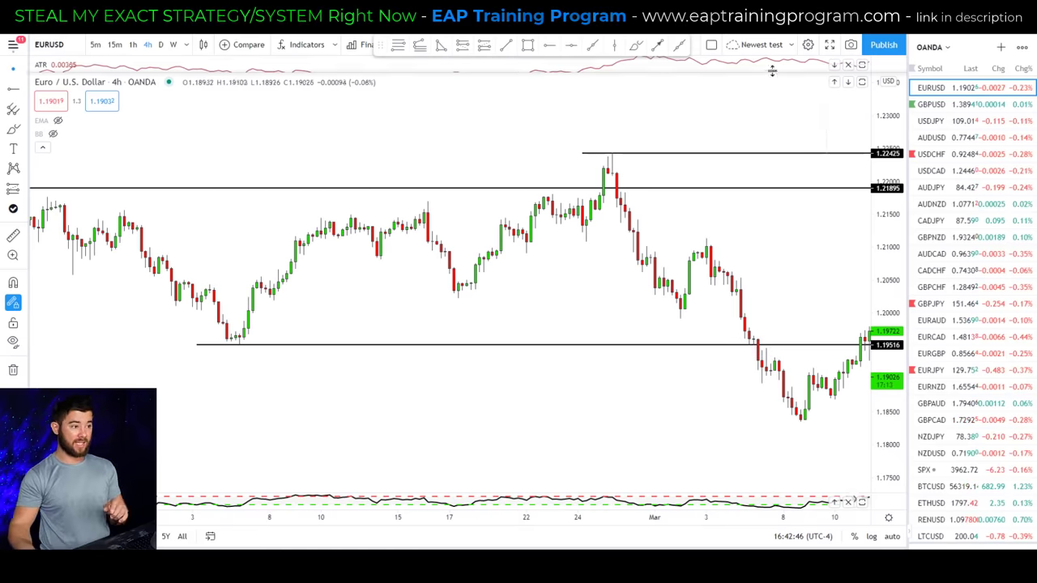
pyautogui.moveTo(707, 237); pyautogui.dragTo(704, 247)
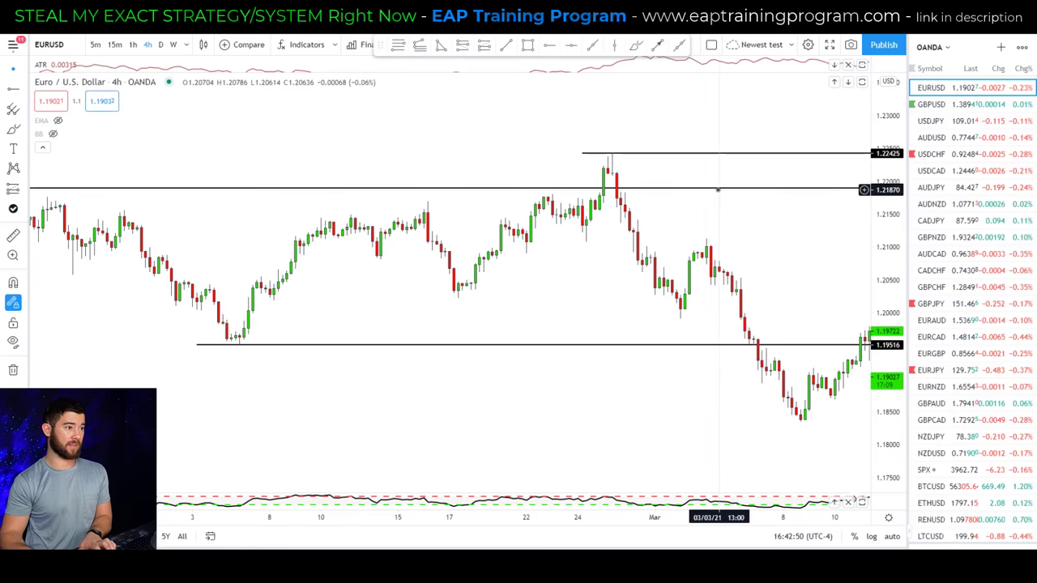
# - Lower the 1.22425 ray to the March 3 high at 1.21139 and delete the 1.21895 ray
pyautogui.moveTo(709, 150); pyautogui.dragTo(753, 241)
pyautogui.click(744, 188)
pyautogui.press('Delete')
# - Move the 1.19516 ray down to the March 8 swing low at 1.18347
pyautogui.moveTo(622, 346)
pyautogui.mouseDown()
pyautogui.moveTo(841, 422)
pyautogui.moveTo(812, 412)
pyautogui.mouseUp()
pyautogui.hotkey('alt', 'b')
pyautogui.hotkey('ctrl', 'z')
pyautogui.moveTo(750, 386); pyautogui.dragTo(478, 352)
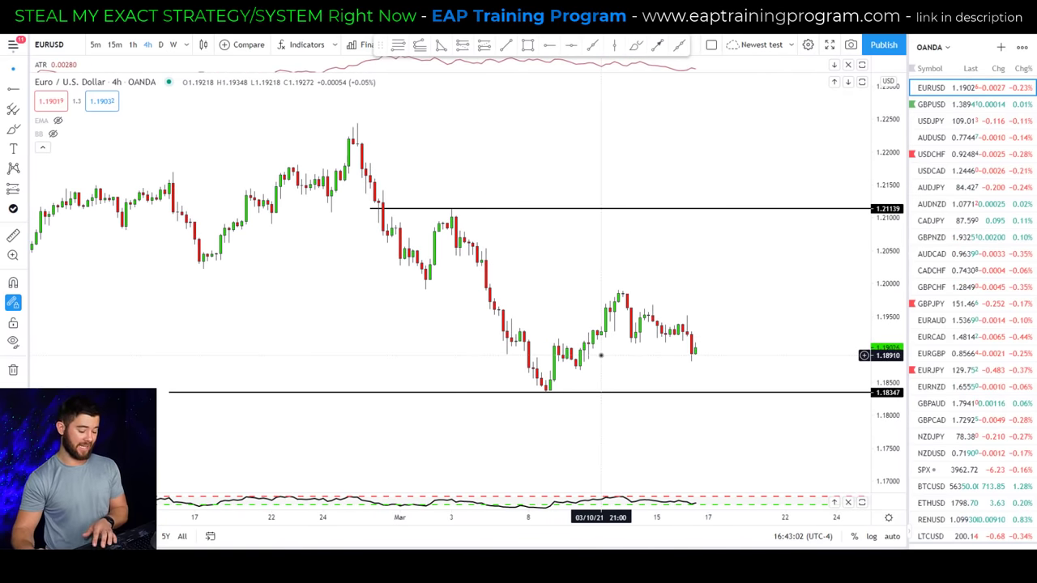
# - Sketch a rising stroke from the March 8 low, clear it, and delete the 1.21139 and 1.18347 rays
pyautogui.moveTo(554, 382); pyautogui.dragTo(653, 326)
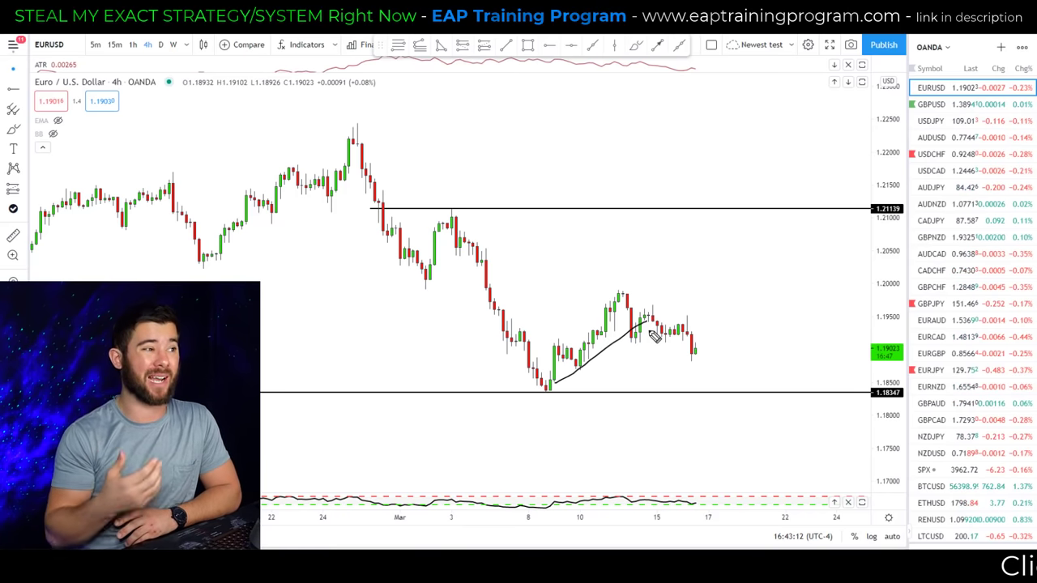
pyautogui.press('Delete')
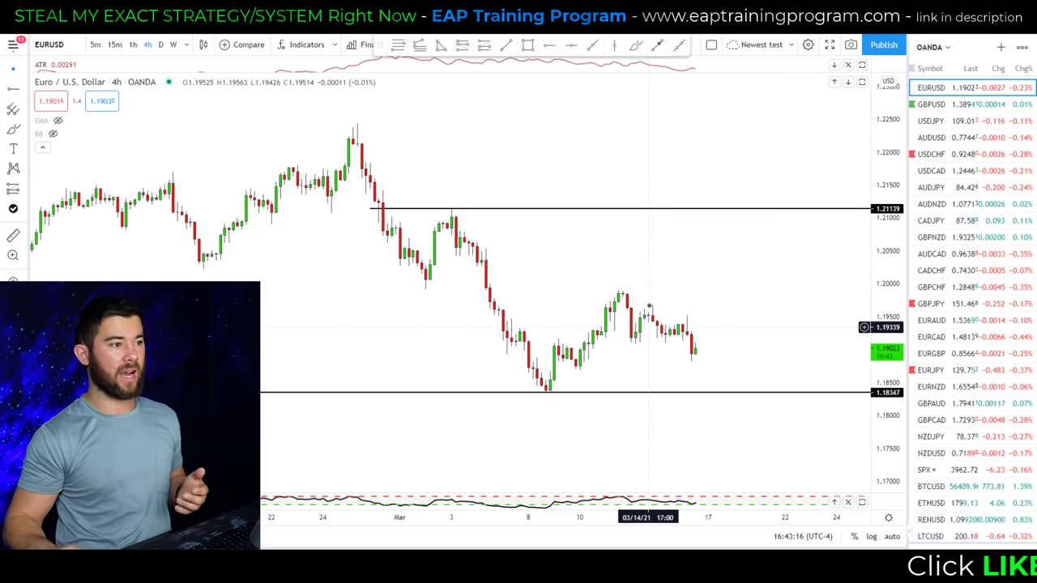
pyautogui.click(590, 213)
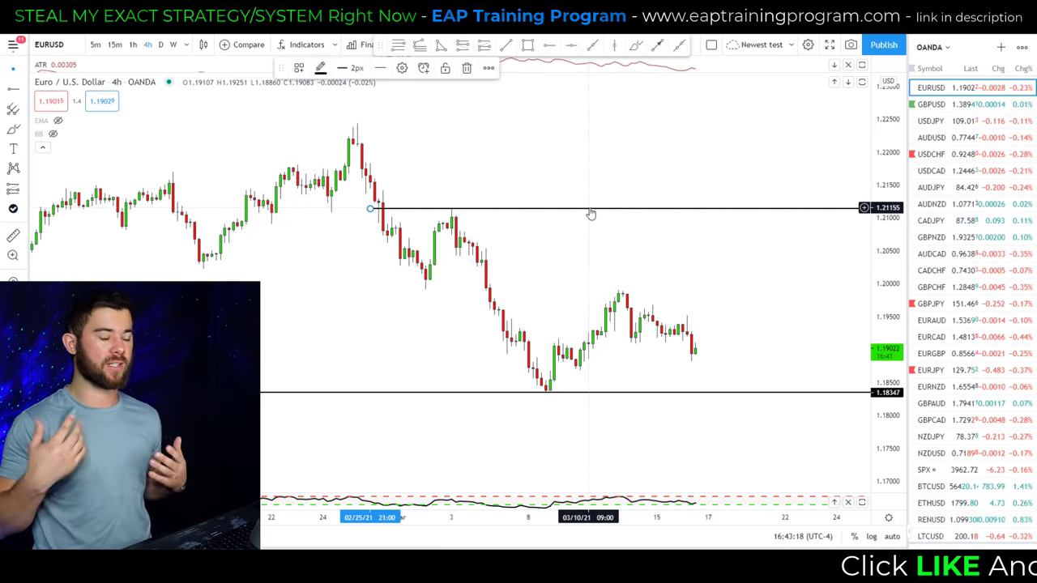
pyautogui.press('Delete')
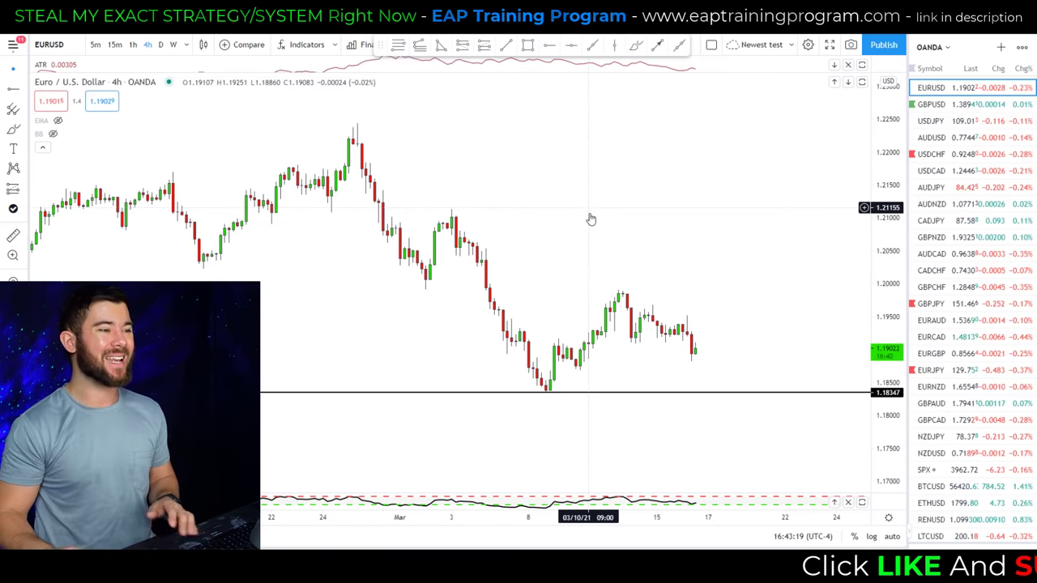
pyautogui.click(647, 395)
pyautogui.press('Delete')
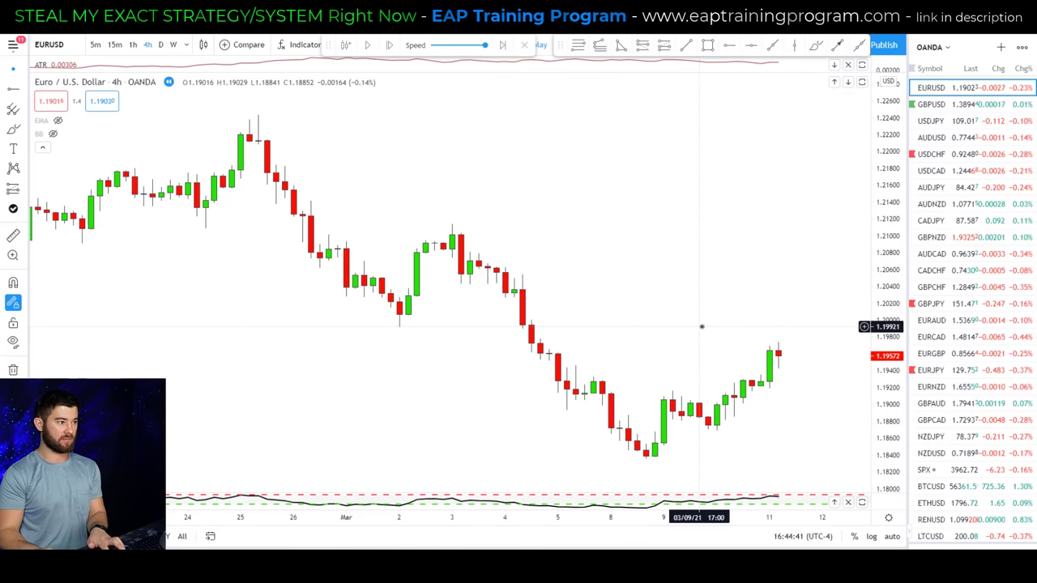
# - Draw a downward arrow beside the early-March decline and undo it
pyautogui.moveTo(503, 173)
pyautogui.mouseDown()
pyautogui.moveTo(570, 268)
pyautogui.moveTo(586, 301)
pyautogui.moveTo(577, 302)
pyautogui.mouseUp()
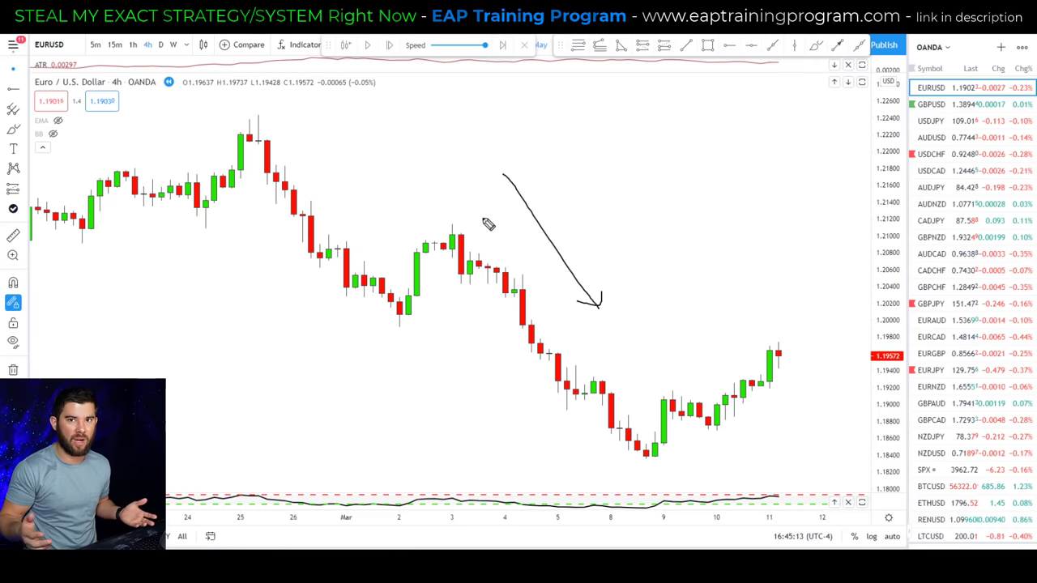
pyautogui.hotkey('ctrl', 'z')
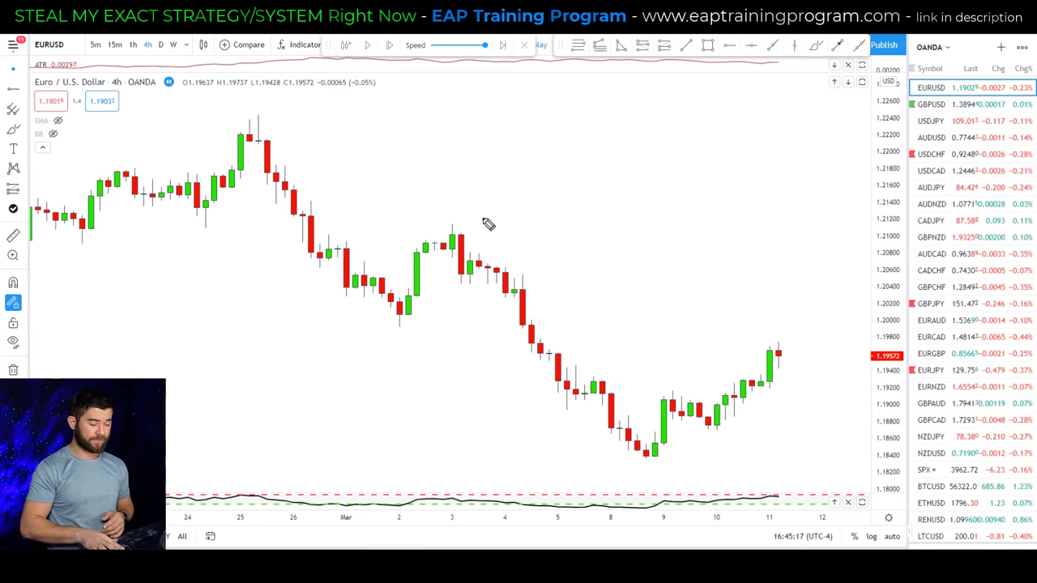
# - Trace the swings down from the February 25 peak, mark the March 3 high with a circle and level line, and write "DT" above it
pyautogui.moveTo(510, 251); pyautogui.dragTo(500, 234)
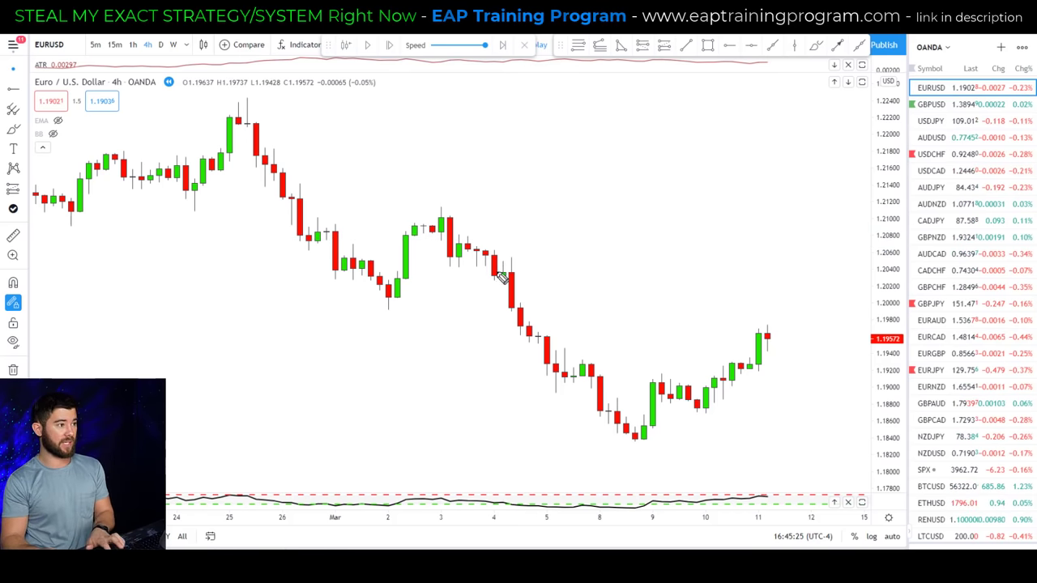
pyautogui.moveTo(242, 98)
pyautogui.mouseDown()
pyautogui.moveTo(393, 306)
pyautogui.moveTo(447, 223)
pyautogui.moveTo(633, 447)
pyautogui.mouseUp()
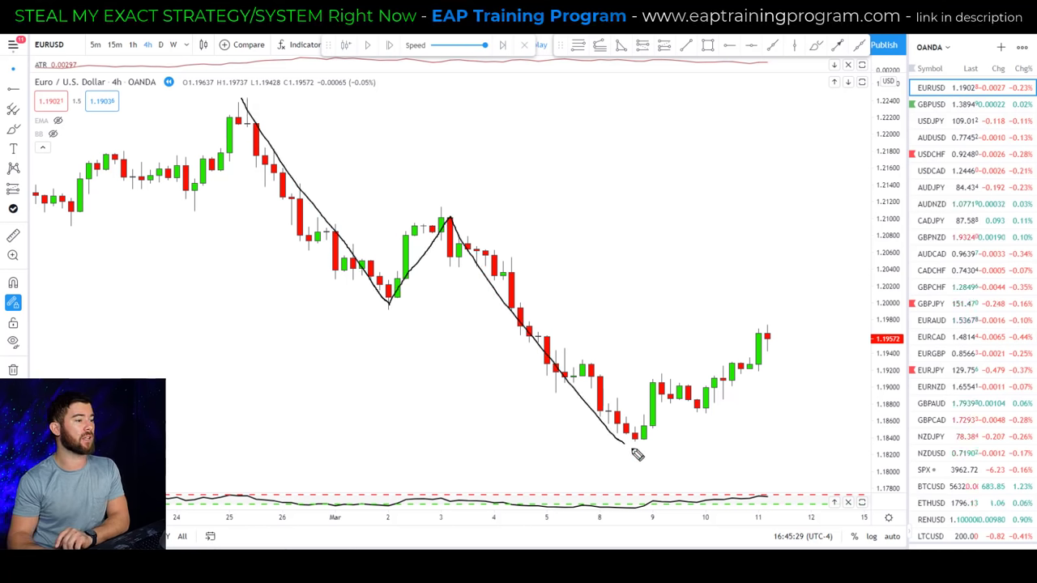
pyautogui.moveTo(442, 205); pyautogui.dragTo(614, 205)
pyautogui.moveTo(703, 211); pyautogui.dragTo(784, 207)
pyautogui.moveTo(458, 194)
pyautogui.mouseDown()
pyautogui.moveTo(444, 217)
pyautogui.moveTo(418, 188)
pyautogui.mouseUp()
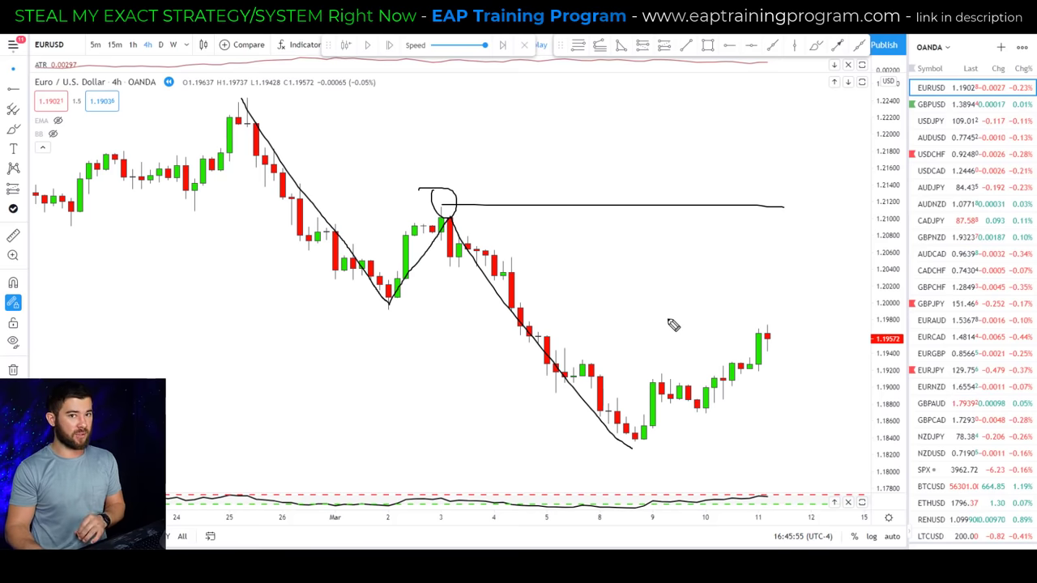
pyautogui.moveTo(630, 150)
pyautogui.mouseDown()
pyautogui.moveTo(660, 150)
pyautogui.moveTo(630, 163)
pyautogui.mouseUp()
pyautogui.moveTo(681, 132)
pyautogui.mouseDown()
pyautogui.moveTo(672, 166)
pyautogui.moveTo(698, 127)
pyautogui.mouseUp()
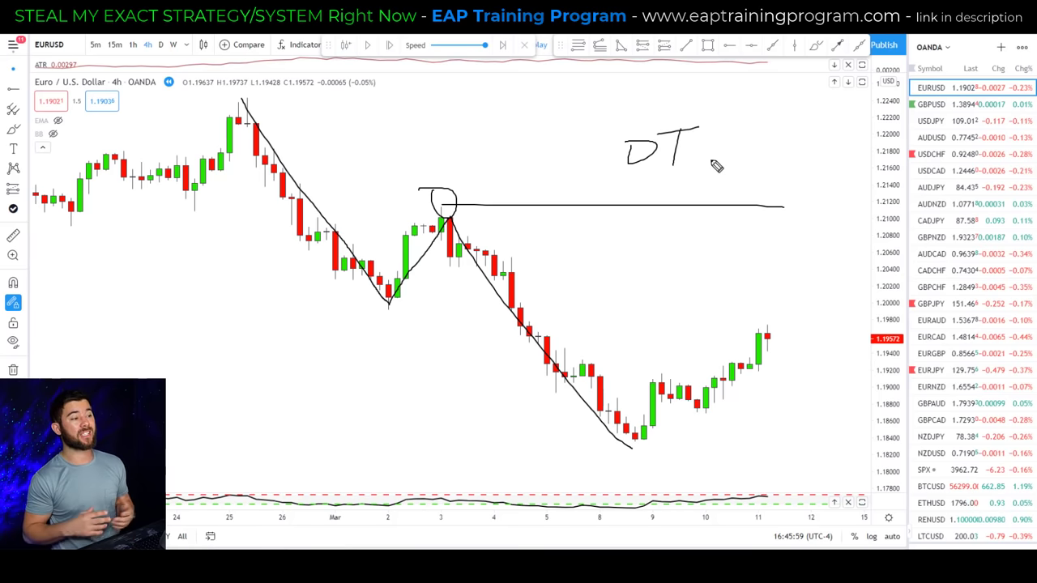
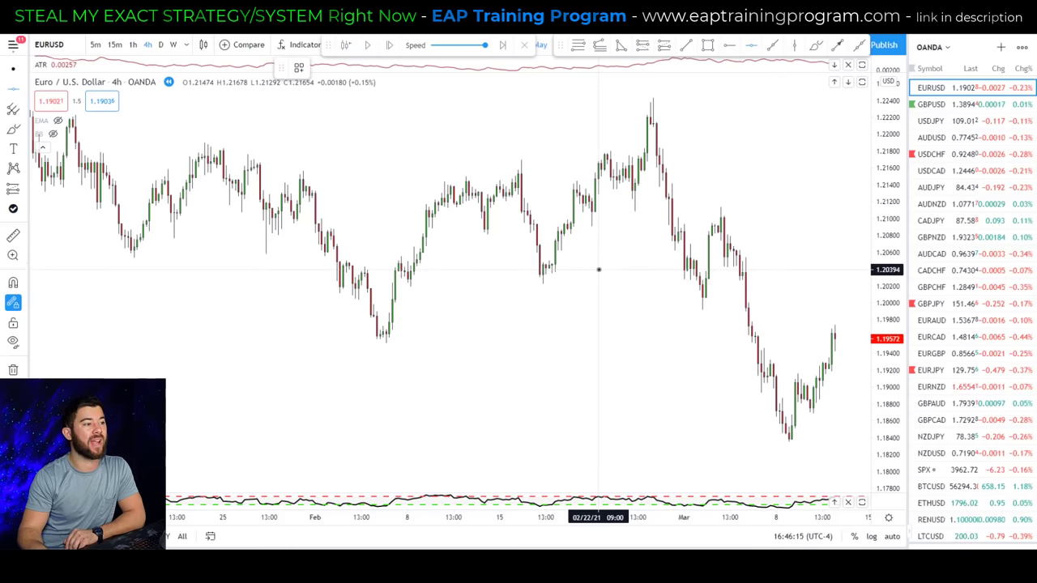
# - Place horizontal lines at 1.20394 and 1.20026 near the mid-February and early-March swing lows
pyautogui.click(598, 269)
pyautogui.click(600, 300)
pyautogui.click(614, 333)
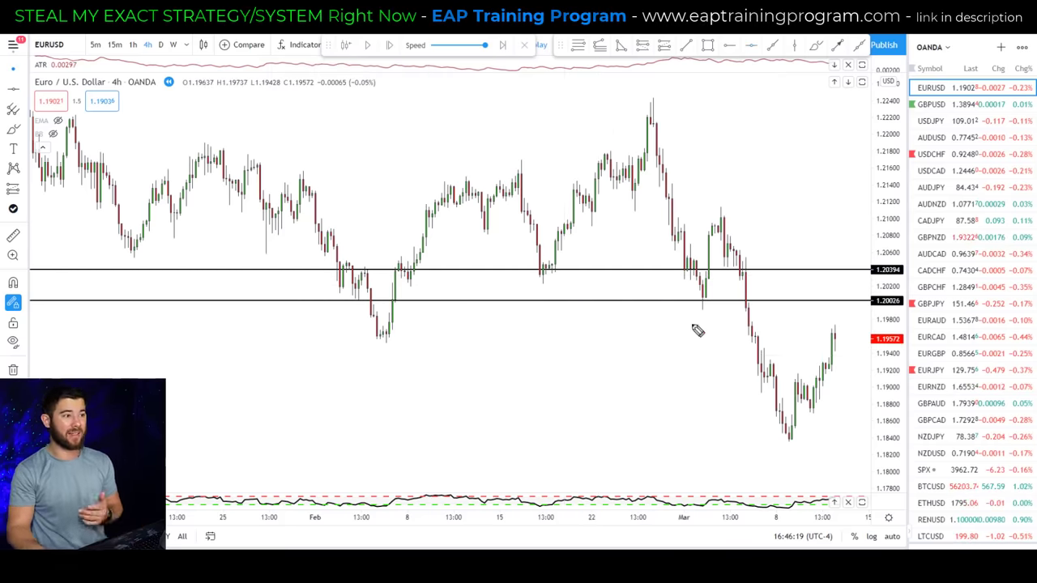
# - Circle the early-March and mid-February lows at the two lines, trace the bounce from each, and clear the markup
pyautogui.moveTo(706, 297); pyautogui.dragTo(720, 221)
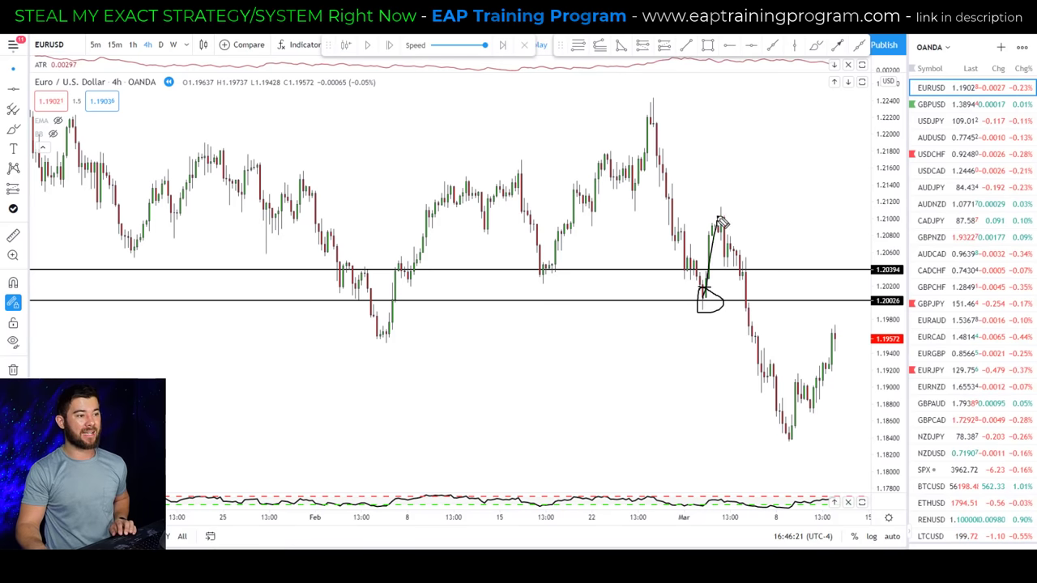
pyautogui.moveTo(564, 270)
pyautogui.mouseDown()
pyautogui.moveTo(548, 288)
pyautogui.moveTo(611, 198)
pyautogui.mouseUp()
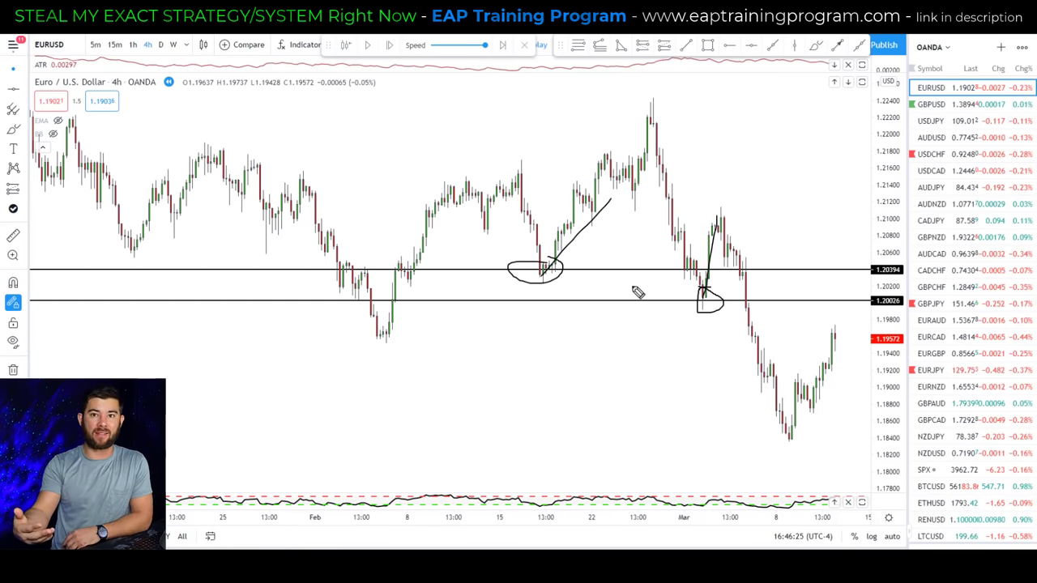
pyautogui.press('Escape')
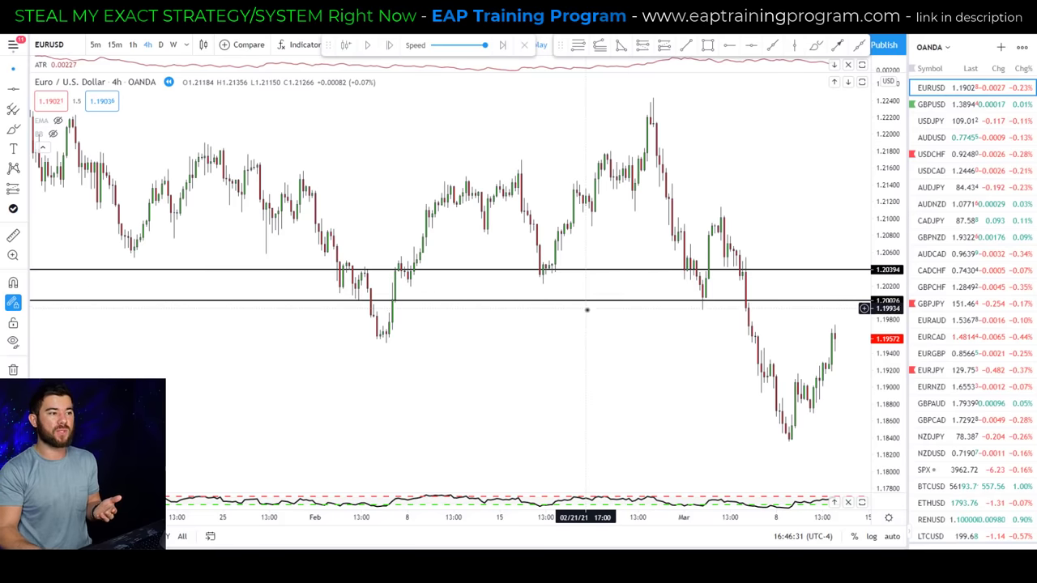
# - Write "OTZ" between the 1.20394 and 1.20026 lines and sketch a projected price path up to the zone and back down
pyautogui.scroll(1, 611, 356)
pyautogui.scroll(2, 611, 356)
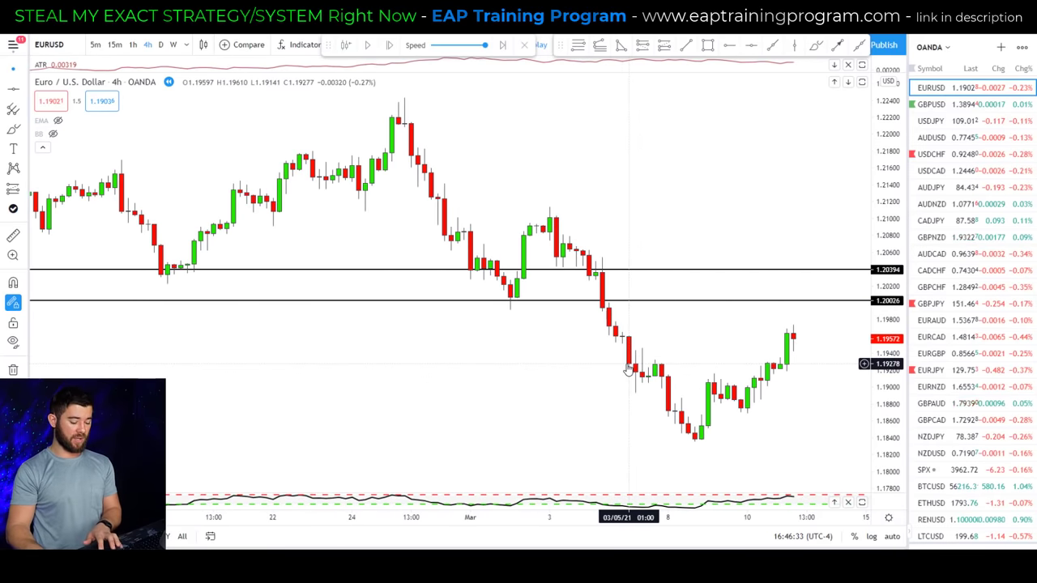
pyautogui.moveTo(695, 298)
pyautogui.mouseDown()
pyautogui.moveTo(720, 297)
pyautogui.moveTo(705, 287)
pyautogui.moveTo(733, 290)
pyautogui.moveTo(699, 285)
pyautogui.moveTo(731, 286)
pyautogui.mouseUp()
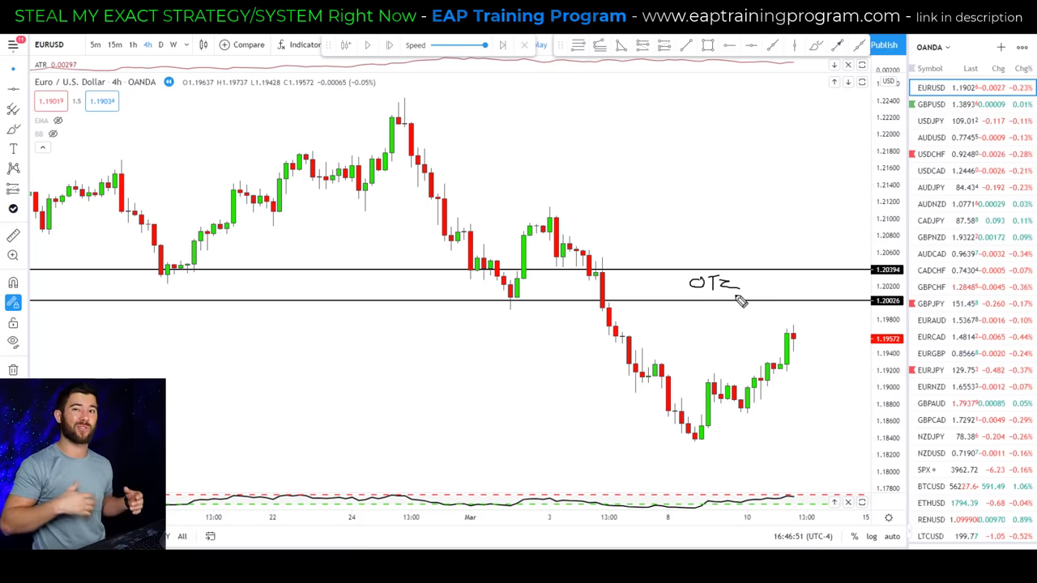
pyautogui.moveTo(791, 337)
pyautogui.mouseDown()
pyautogui.moveTo(799, 343)
pyautogui.moveTo(815, 313)
pyautogui.moveTo(829, 362)
pyautogui.moveTo(853, 350)
pyautogui.mouseUp()
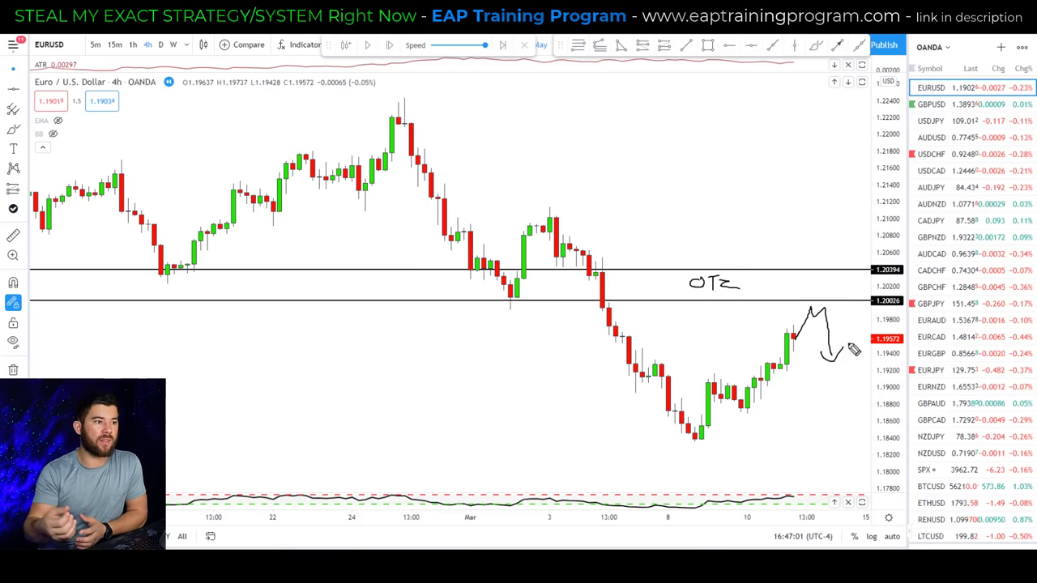
pyautogui.moveTo(814, 315); pyautogui.dragTo(886, 314)
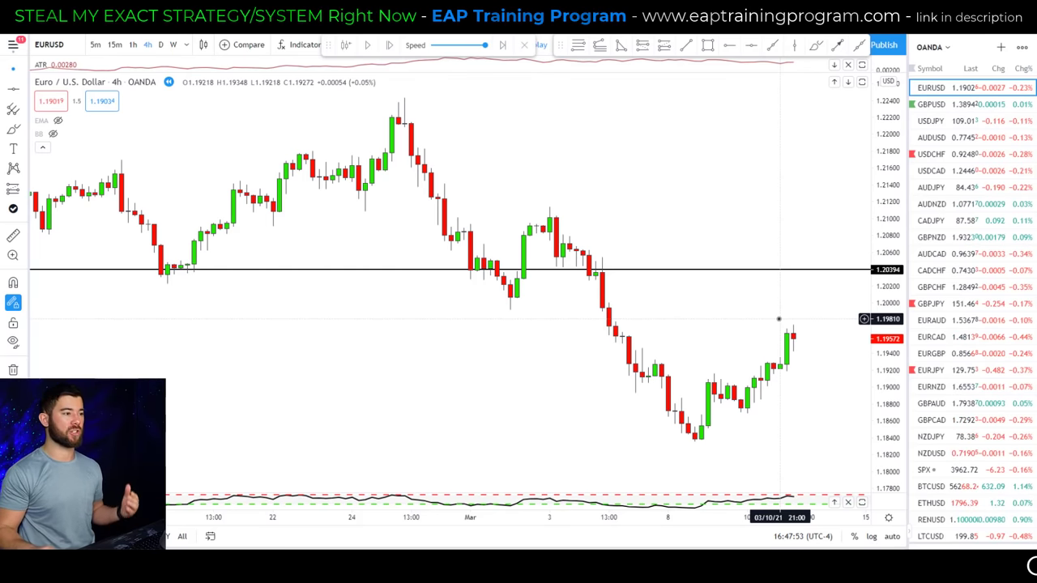
# - Delete the remaining horizontal line at 1.20394
pyautogui.click(748, 270)
pyautogui.press('Delete')
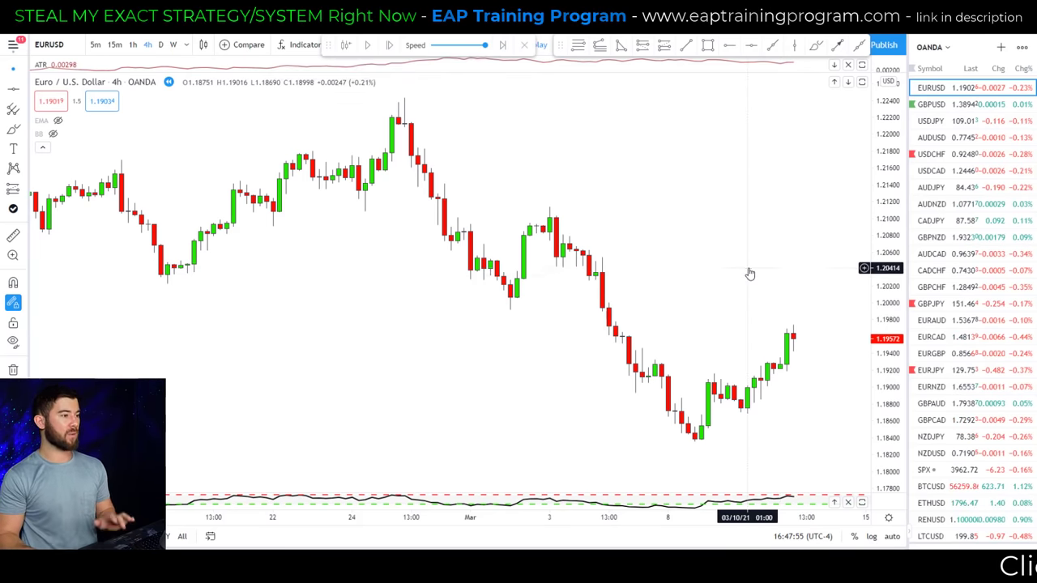
pyautogui.scroll(-2, 806, 345)
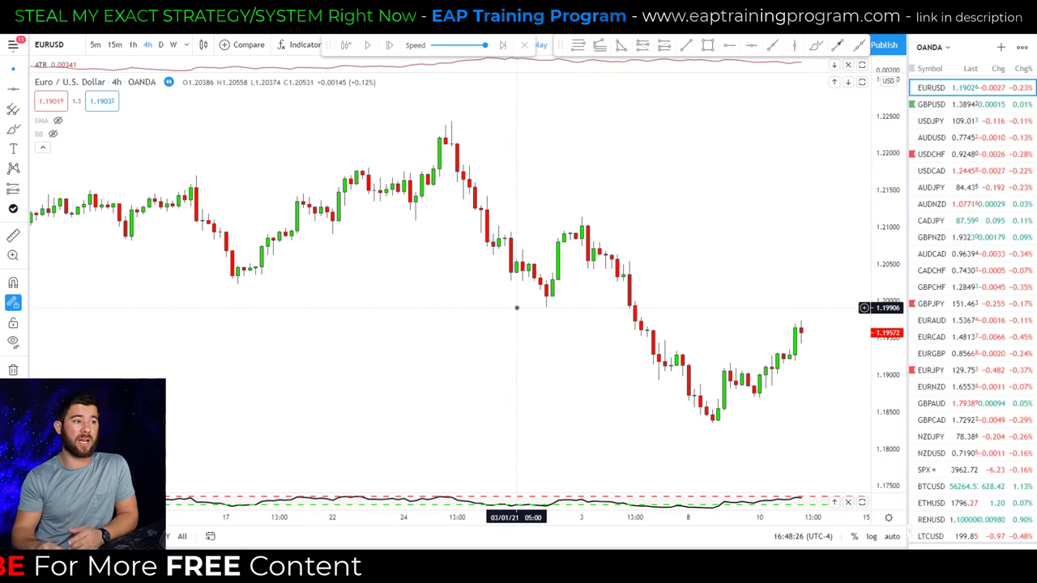
# - Switch the chart to 1h, trace the rising swings from the March 8 low, point an arrow at the pullback, and clear the markup
pyautogui.click(133, 44)
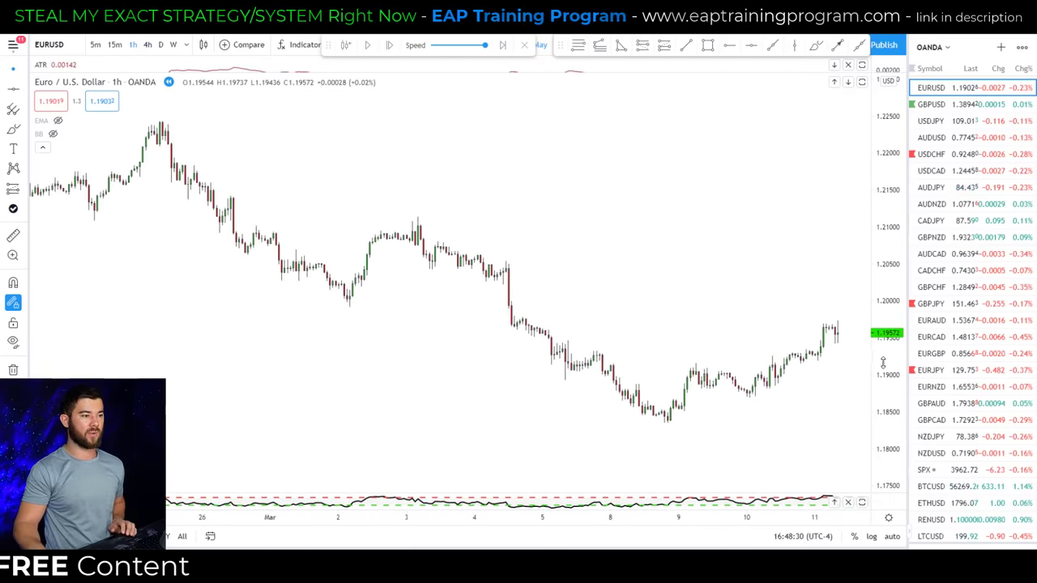
pyautogui.scroll(6, 783, 370)
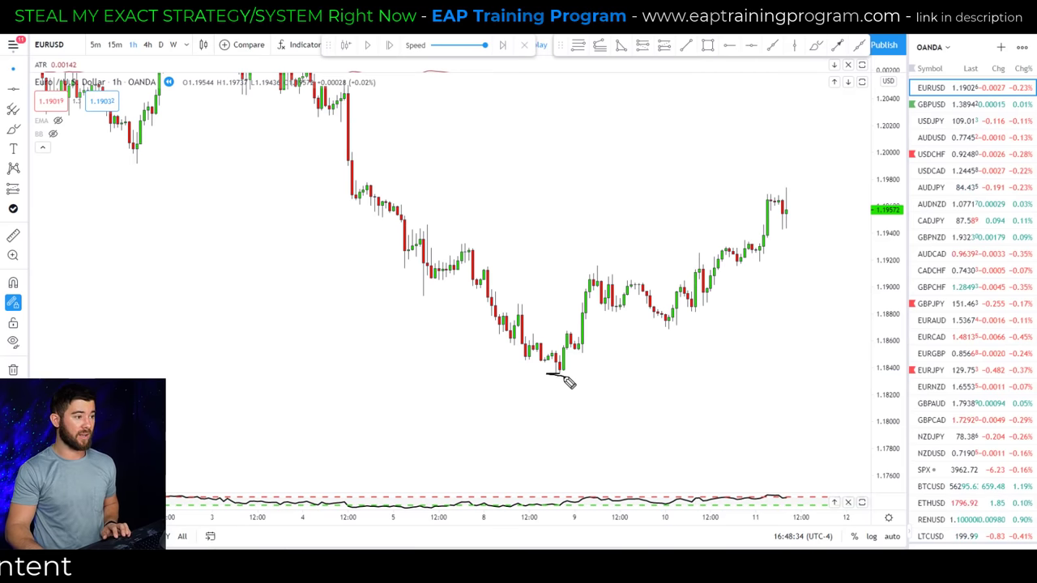
pyautogui.moveTo(567, 382)
pyautogui.mouseDown()
pyautogui.moveTo(589, 285)
pyautogui.moveTo(674, 318)
pyautogui.moveTo(707, 265)
pyautogui.moveTo(710, 301)
pyautogui.moveTo(769, 219)
pyautogui.moveTo(791, 222)
pyautogui.mouseUp()
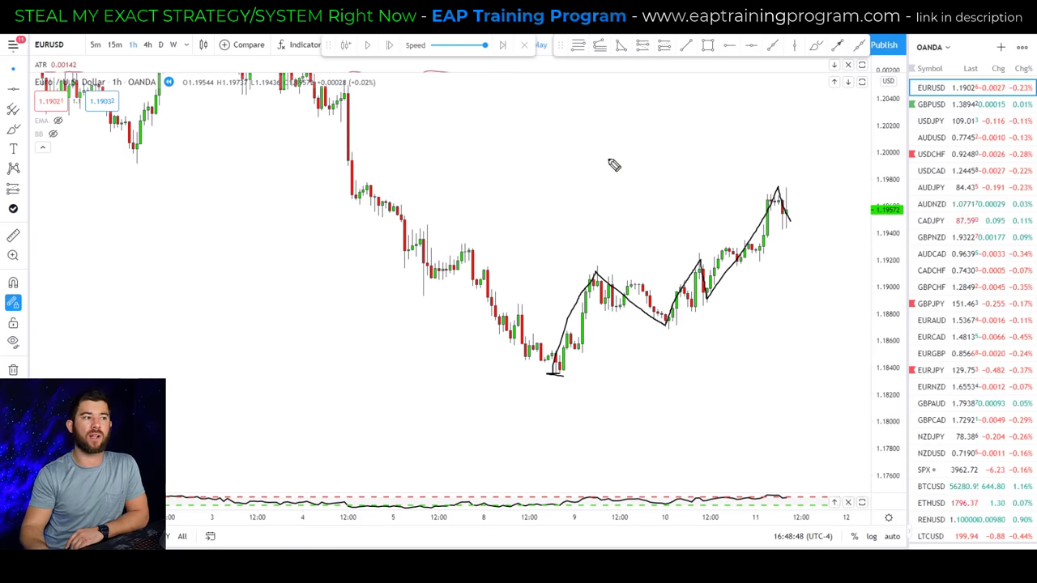
pyautogui.moveTo(609, 159)
pyautogui.mouseDown()
pyautogui.moveTo(650, 255)
pyautogui.moveTo(652, 215)
pyautogui.mouseUp()
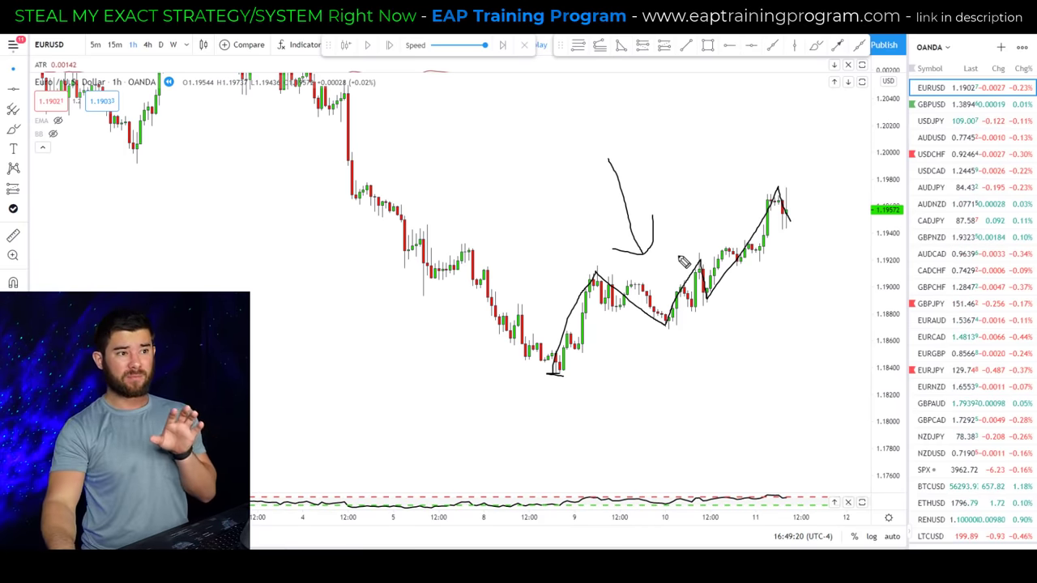
pyautogui.press('Escape')
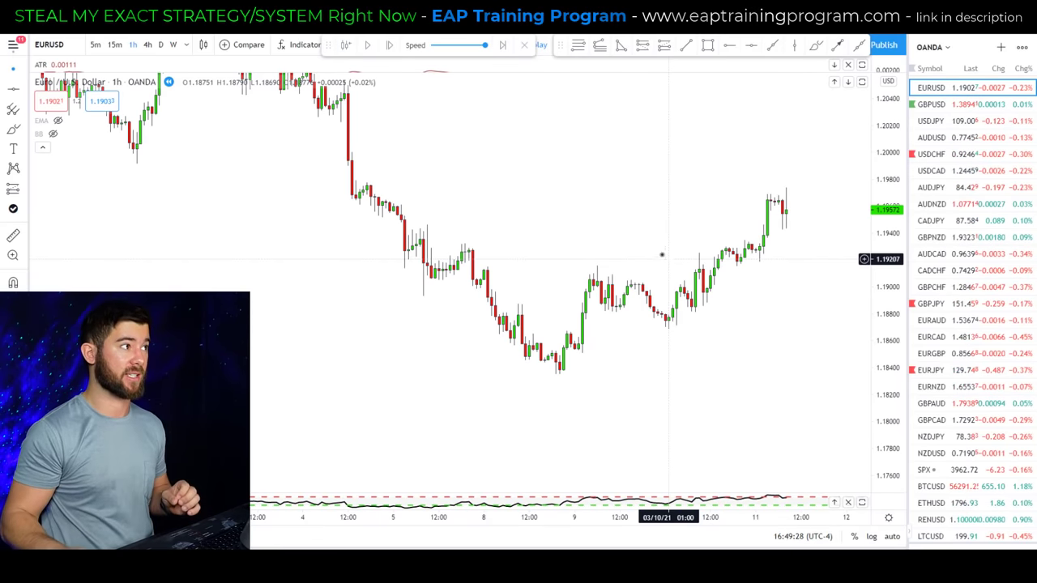
# - Return to the 4h chart and draw a red-filled rectangle from mid-February to mid-March between about 1.2032 and 1.1985
pyautogui.click(147, 45)
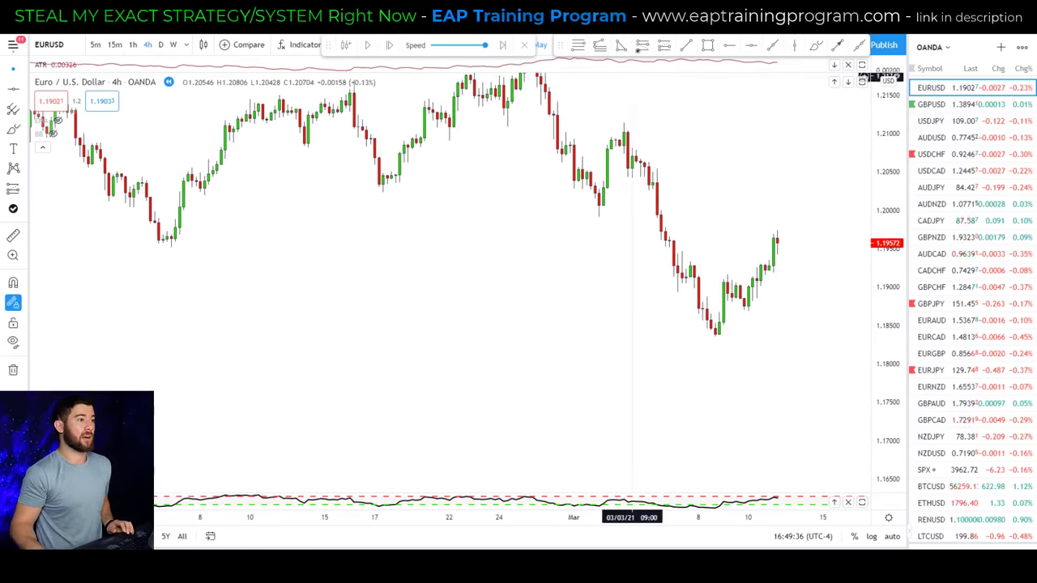
pyautogui.click(707, 46)
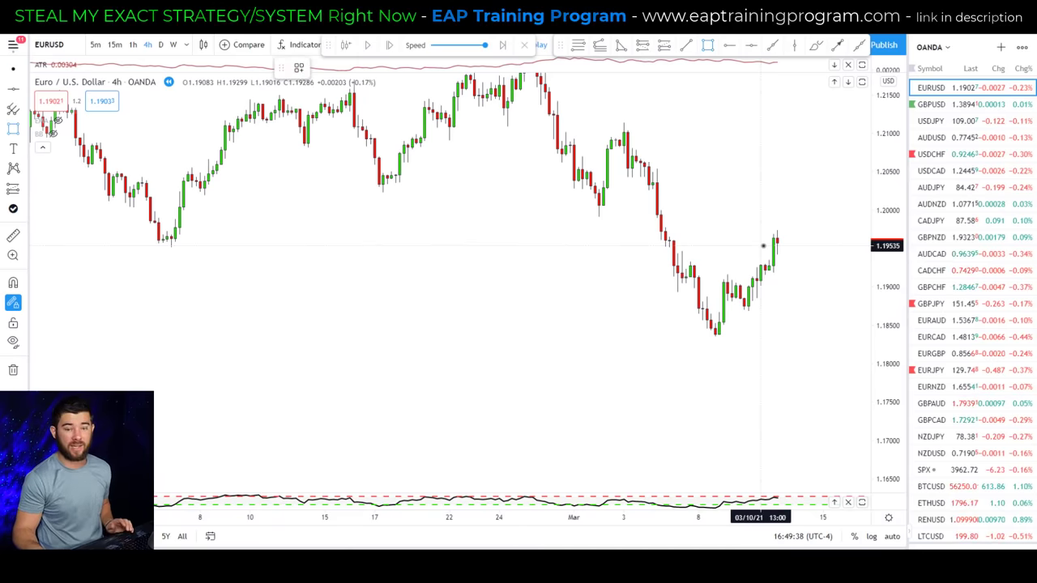
pyautogui.moveTo(308, 183); pyautogui.dragTo(826, 221)
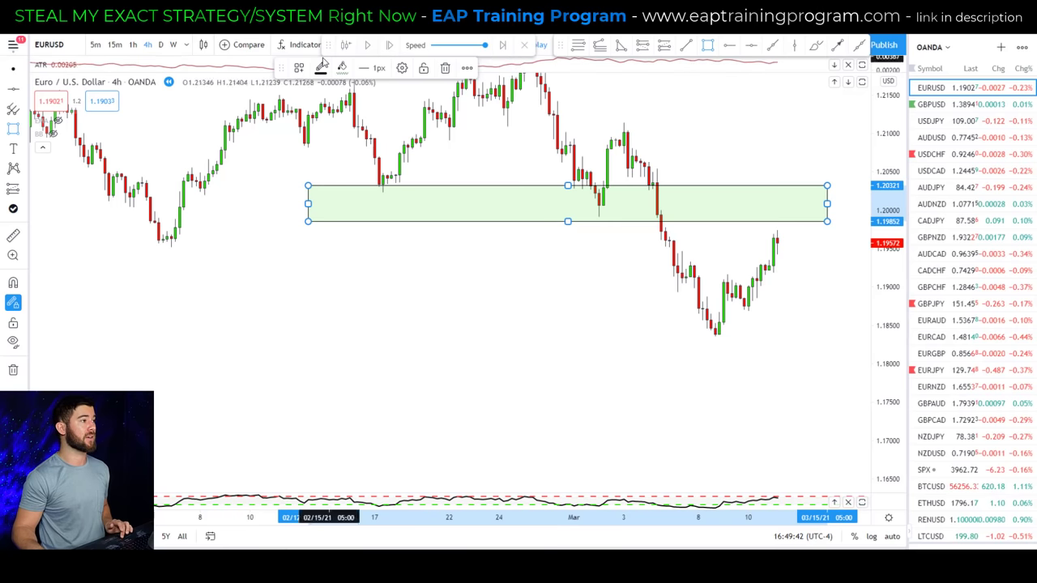
pyautogui.click(341, 67)
pyautogui.click(457, 211)
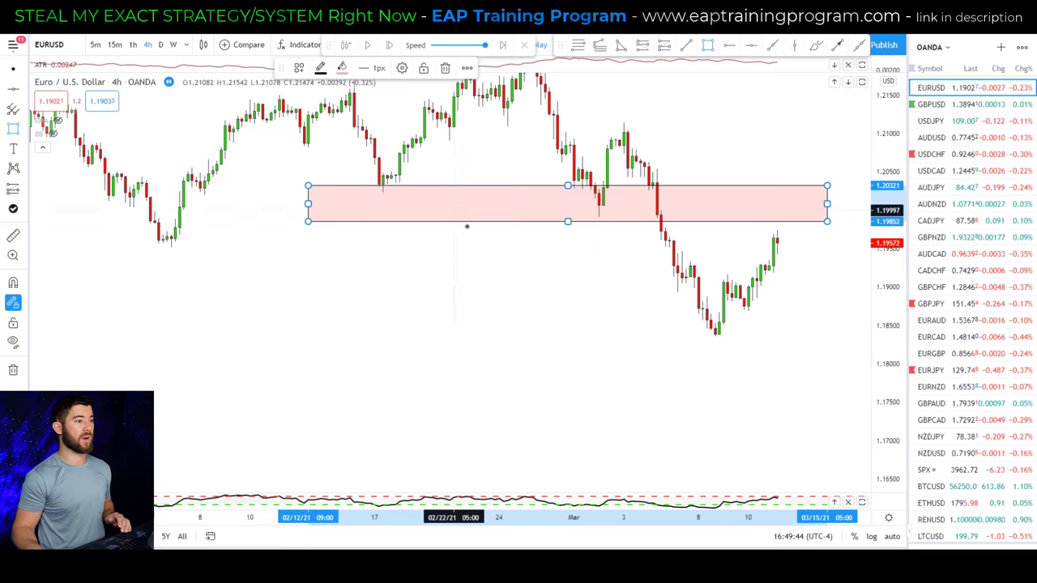
pyautogui.click(518, 270)
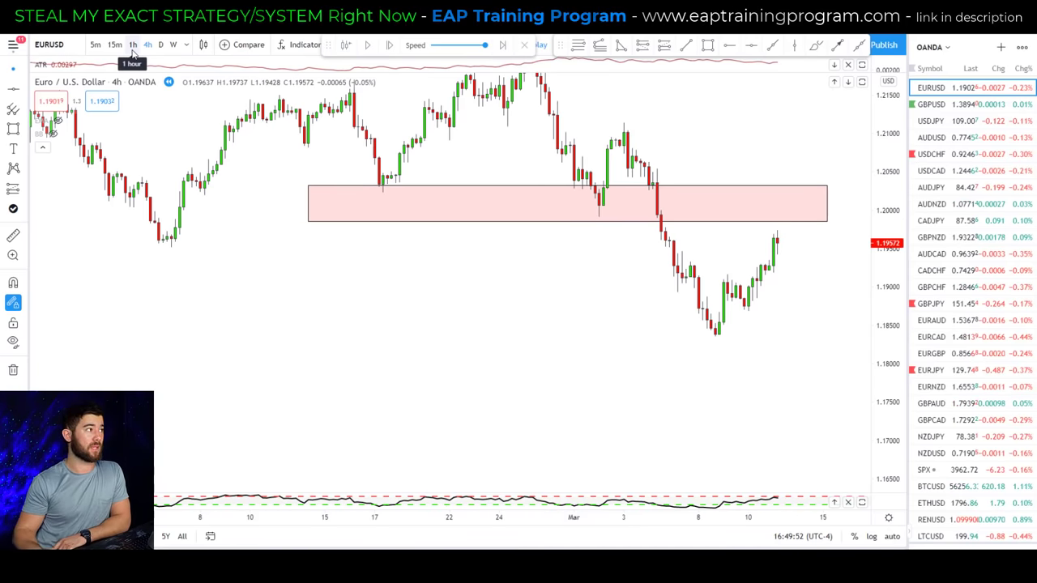
# - Box a small zone between about 1.1927 and 1.1935 on the 15m chart, compare it on 5m and 4h, and delete it
pyautogui.click(133, 47)
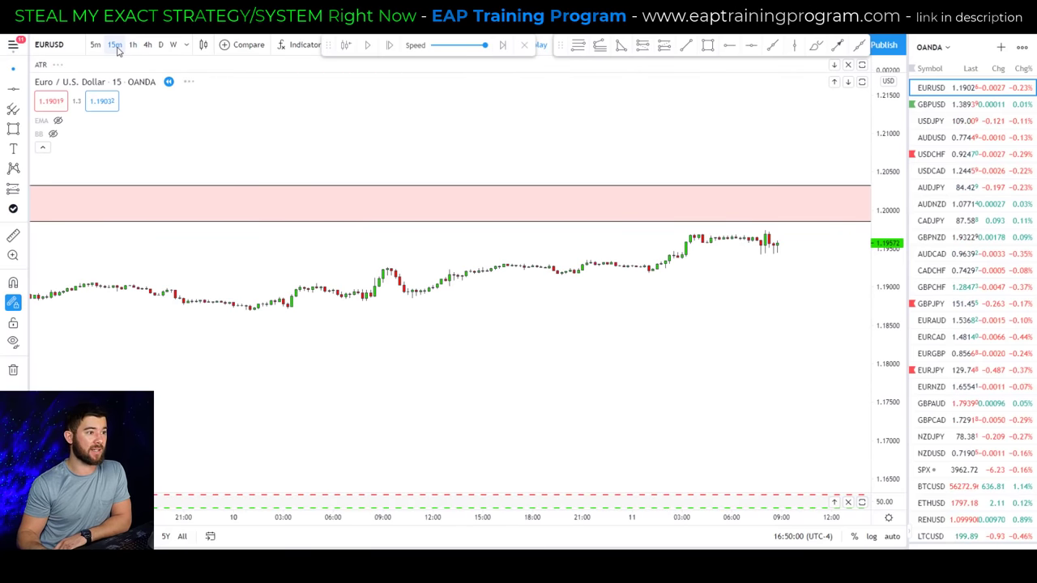
pyautogui.click(116, 46)
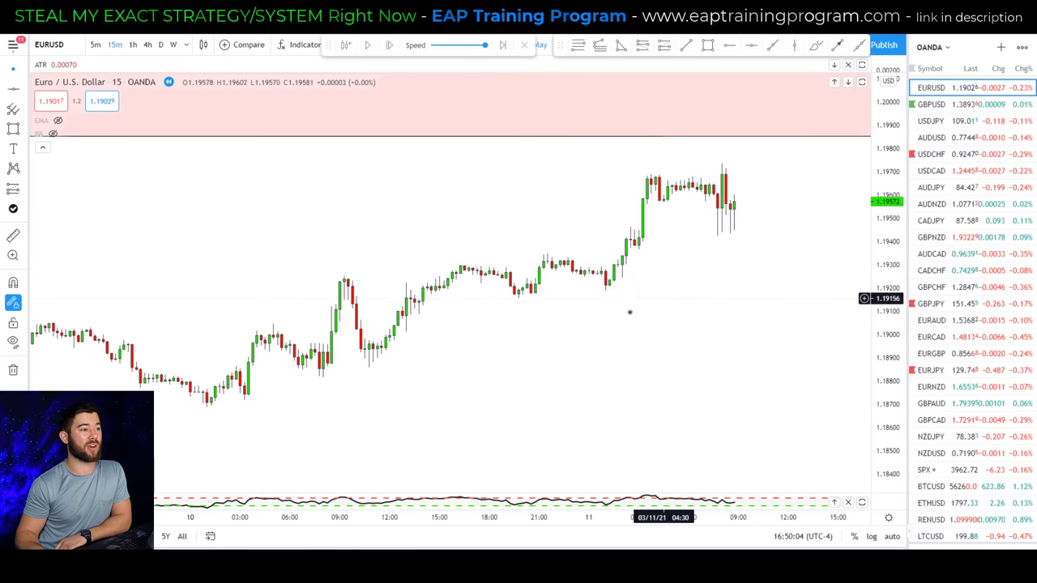
pyautogui.click(707, 44)
pyautogui.moveTo(326, 253)
pyautogui.mouseDown()
pyautogui.moveTo(366, 283)
pyautogui.moveTo(752, 283)
pyautogui.moveTo(788, 272)
pyautogui.mouseUp()
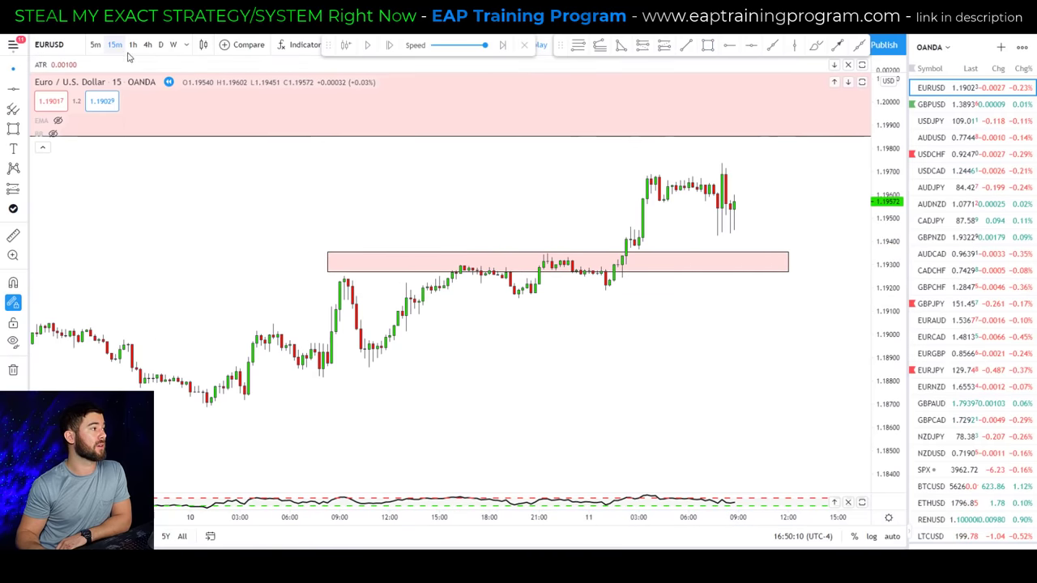
pyautogui.click(95, 44)
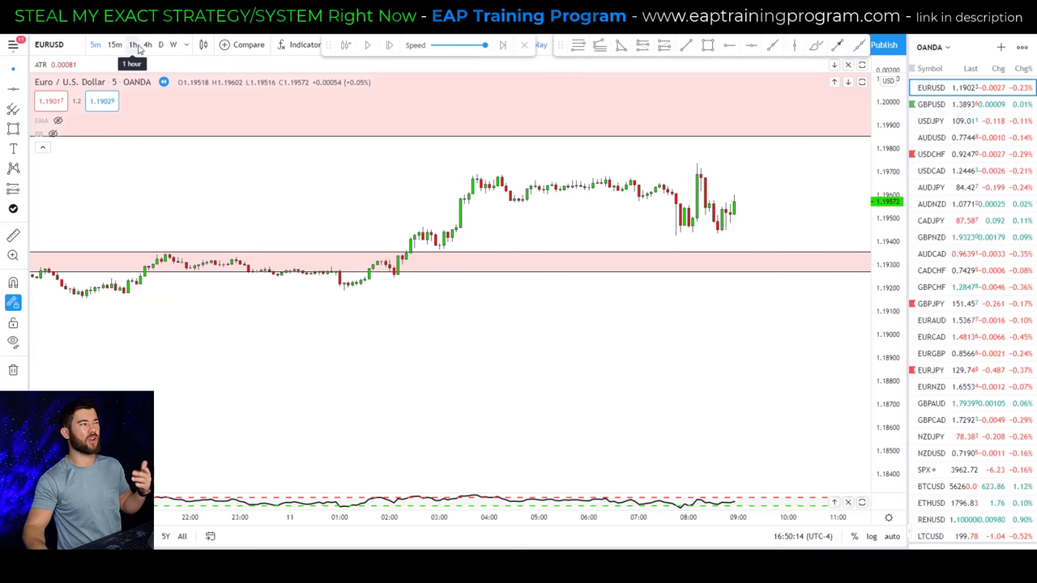
pyautogui.click(147, 45)
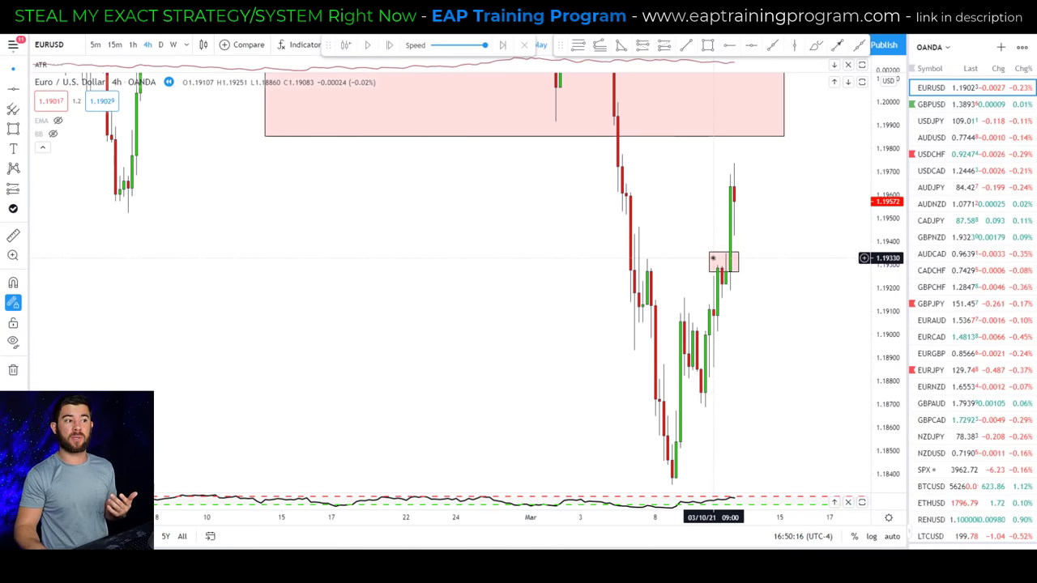
pyautogui.press('Delete')
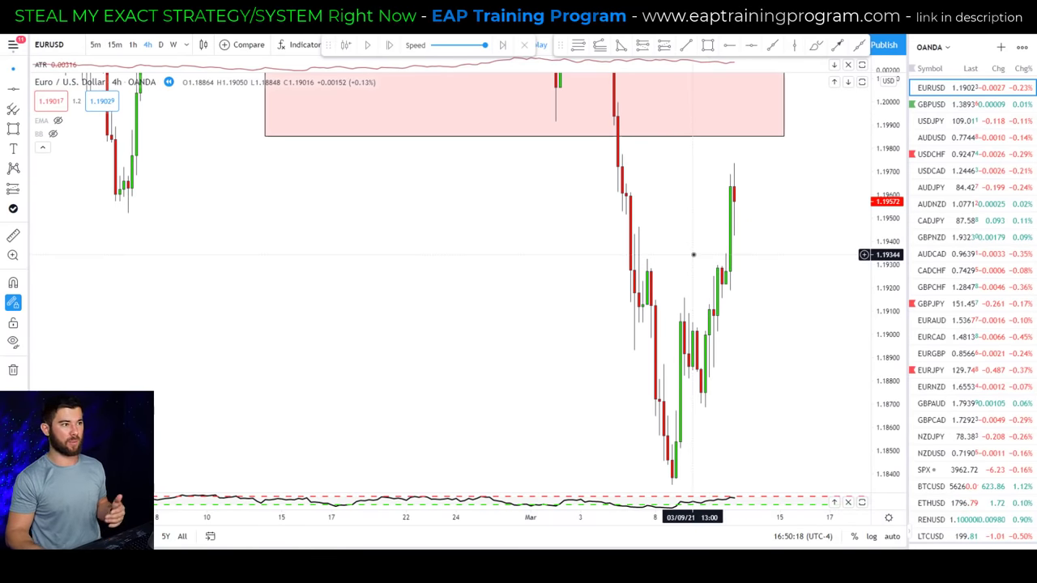
# - Handwrite "OTZ" inside the red zone on the 4h chart and clear the writing
pyautogui.scroll(3, 729, 268)
pyautogui.moveTo(880, 276); pyautogui.dragTo(887, 356)
pyautogui.scroll(-5, 733, 344)
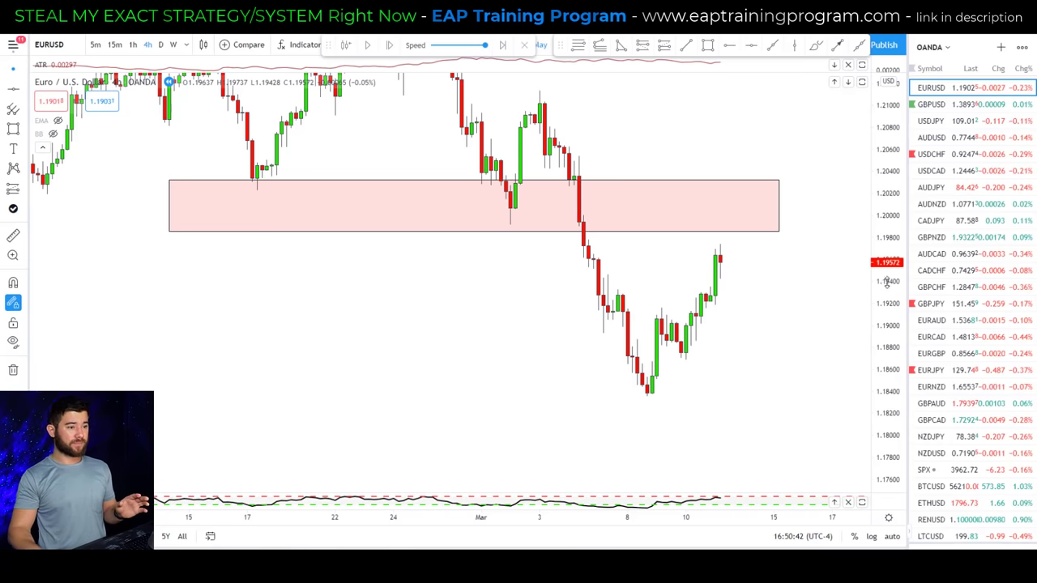
pyautogui.doubleClick(887, 357)
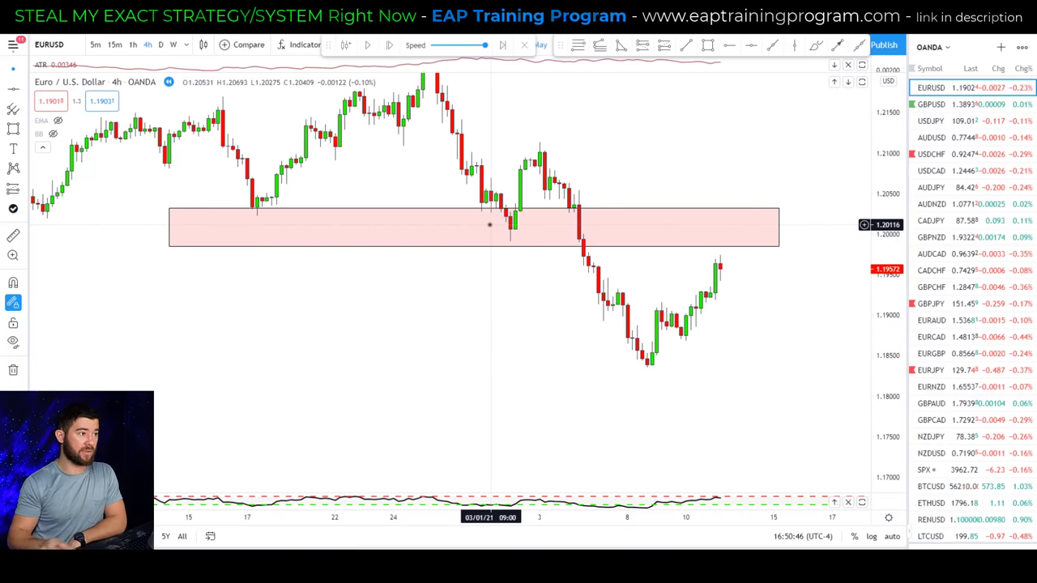
pyautogui.moveTo(655, 217)
pyautogui.mouseDown()
pyautogui.moveTo(668, 229)
pyautogui.moveTo(677, 215)
pyautogui.moveTo(690, 236)
pyautogui.mouseUp()
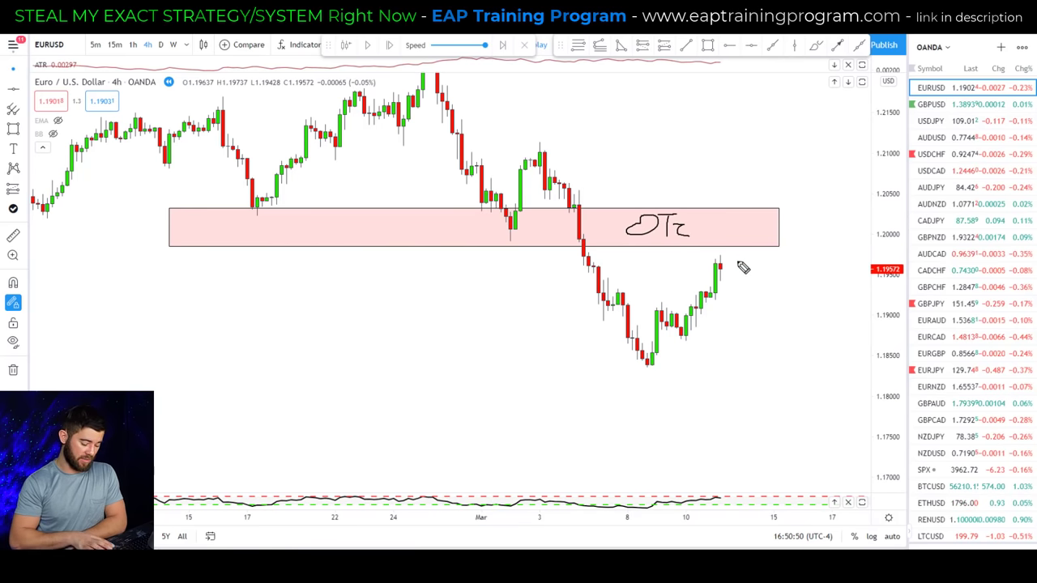
pyautogui.hotkey('ctrl', 'z')
pyautogui.hotkey('ctrl', 'z')
pyautogui.hotkey('ctrl', 'z')
pyautogui.hotkey('ctrl', 'z')
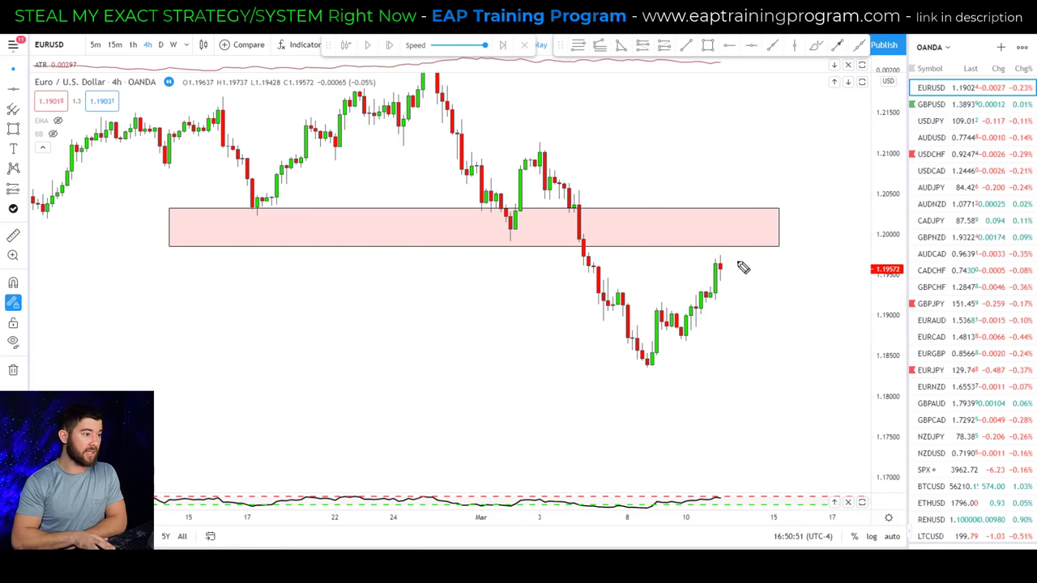
# - Advance the replay two 4h candles and switch the chart to 1h
pyautogui.click(392, 45)
pyautogui.click(392, 45)
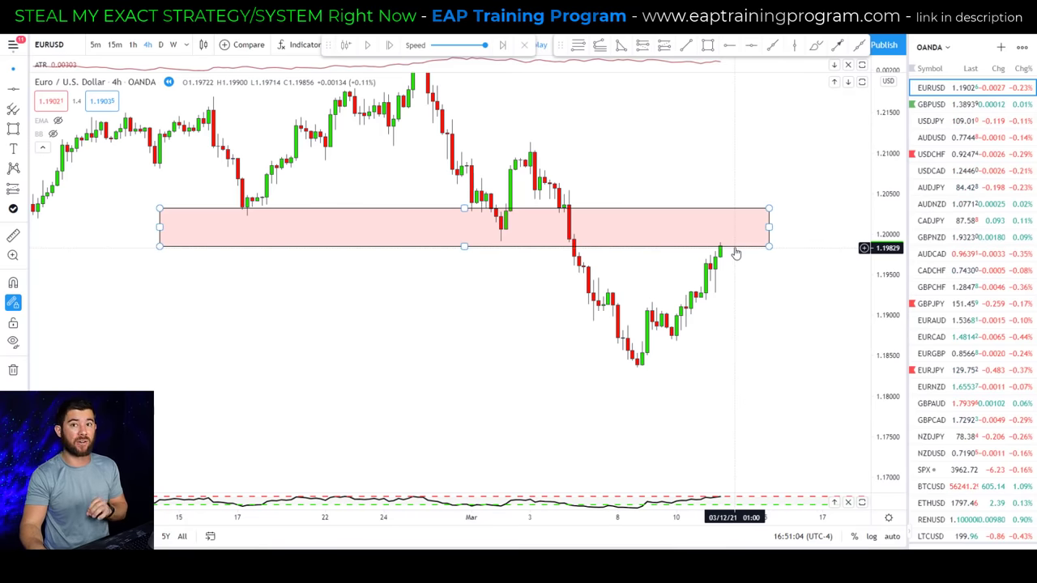
pyautogui.click(133, 45)
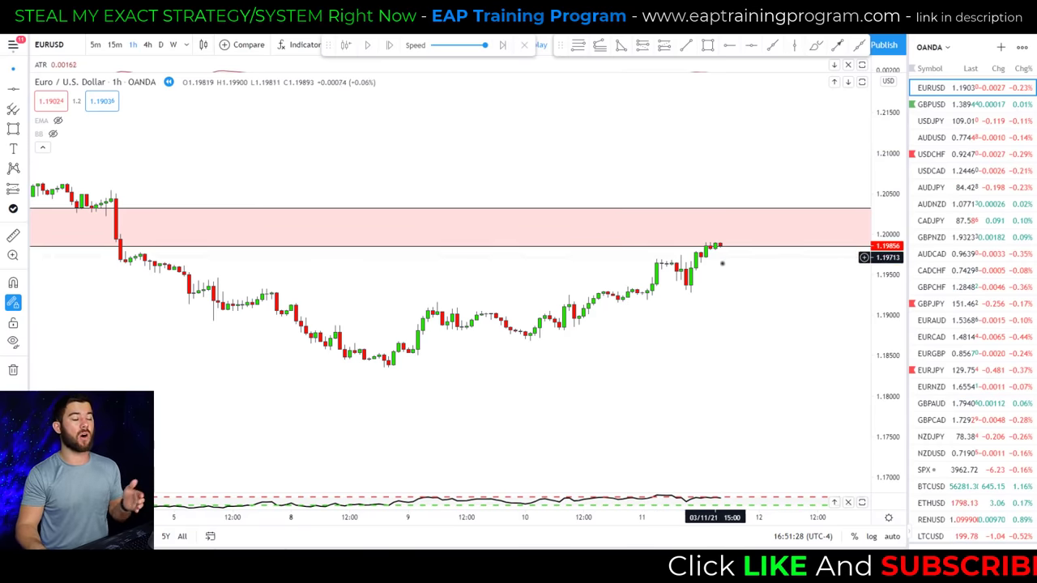
# - Trace the rising lows and highs from March 9, add a downward arrow from the red zone, and clear the markup
pyautogui.moveTo(727, 243); pyautogui.dragTo(710, 282)
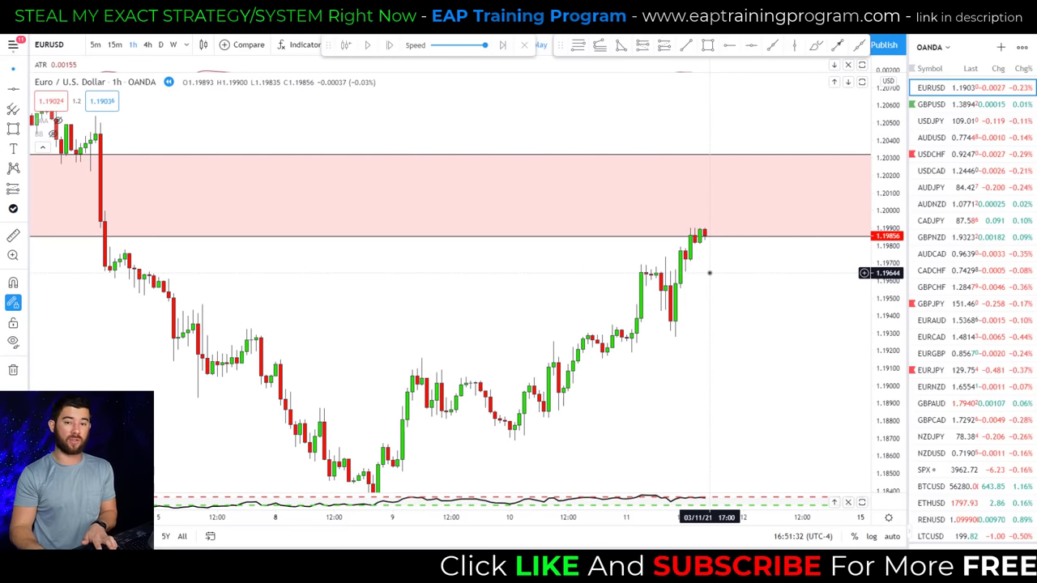
pyautogui.moveTo(391, 492); pyautogui.dragTo(752, 300)
pyautogui.moveTo(373, 375); pyautogui.dragTo(705, 216)
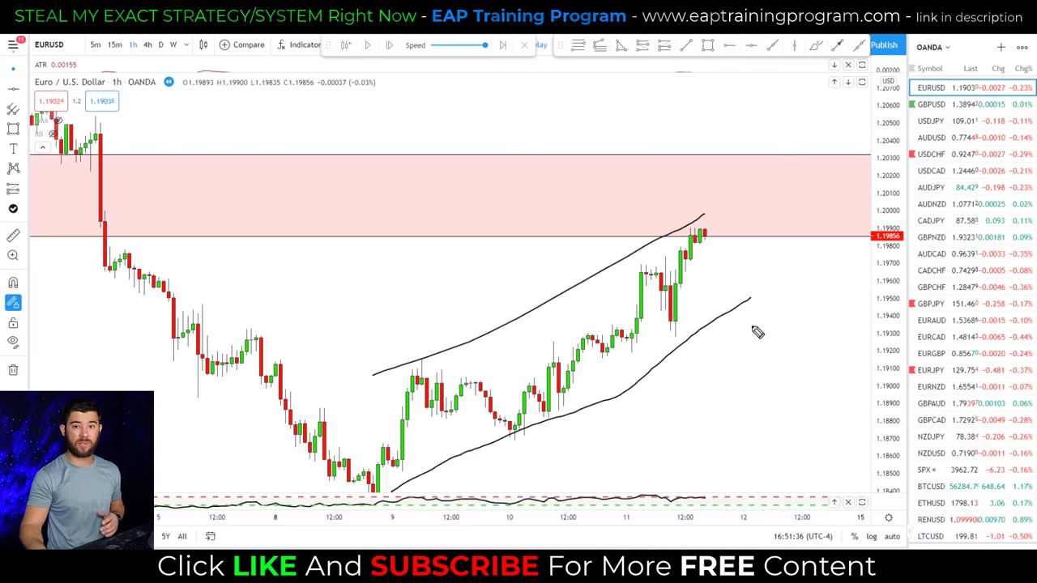
pyautogui.moveTo(769, 208)
pyautogui.mouseDown()
pyautogui.moveTo(844, 392)
pyautogui.moveTo(847, 370)
pyautogui.mouseUp()
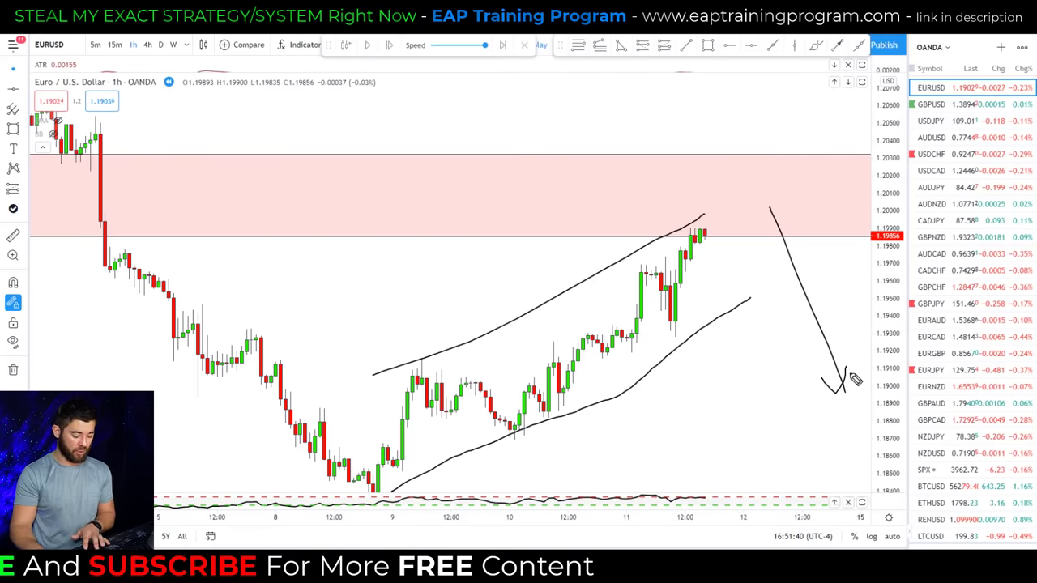
pyautogui.hotkey('ctrl', 'z')
pyautogui.hotkey('ctrl', 'z')
pyautogui.hotkey('ctrl', 'z')
pyautogui.hotkey('ctrl', 'z')
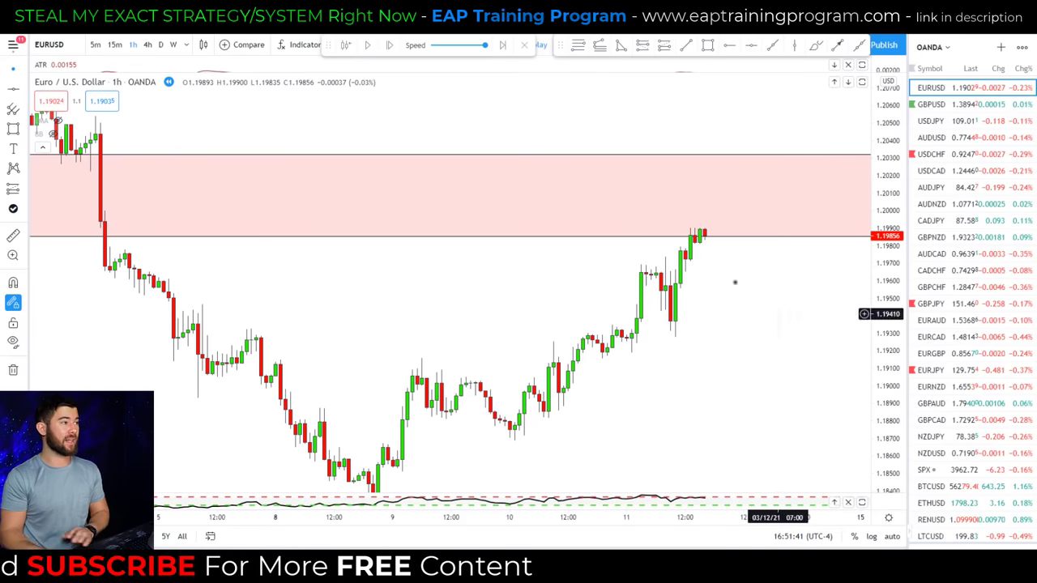
# - Advance the replay three 1h candles, sketch a wavy sideways path through the red zone, and undo the sketch
pyautogui.click(390, 48)
pyautogui.click(390, 49)
pyautogui.click(390, 48)
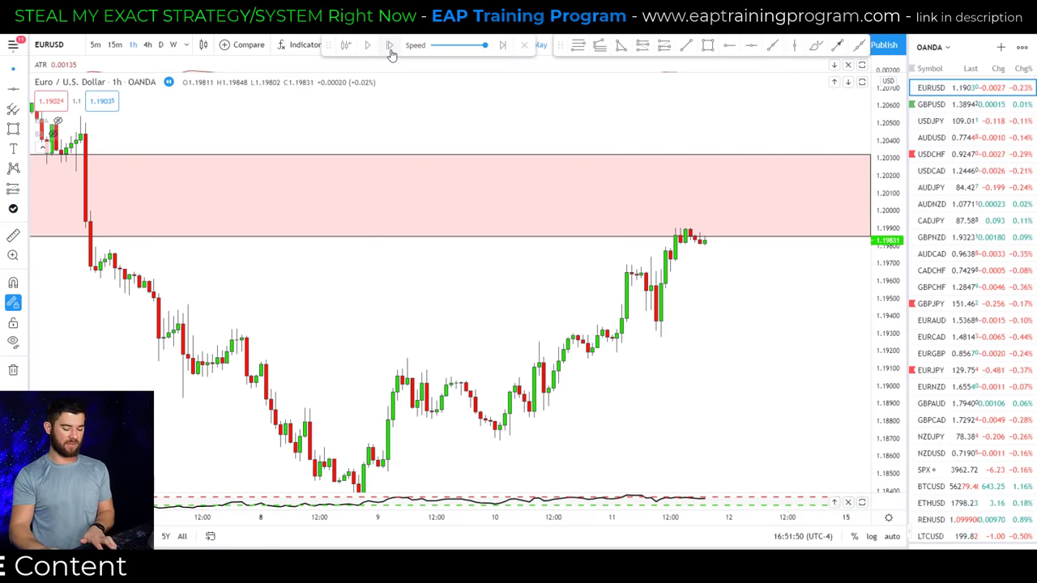
pyautogui.moveTo(308, 159)
pyautogui.mouseDown()
pyautogui.moveTo(310, 174)
pyautogui.moveTo(606, 206)
pyautogui.moveTo(745, 196)
pyautogui.mouseUp()
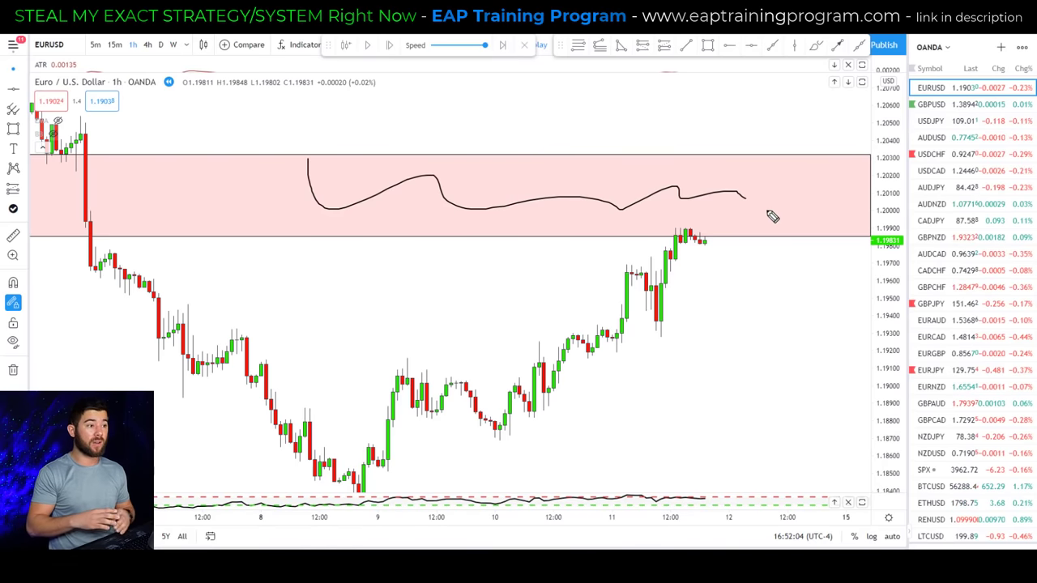
pyautogui.hotkey('ctrl', 'z')
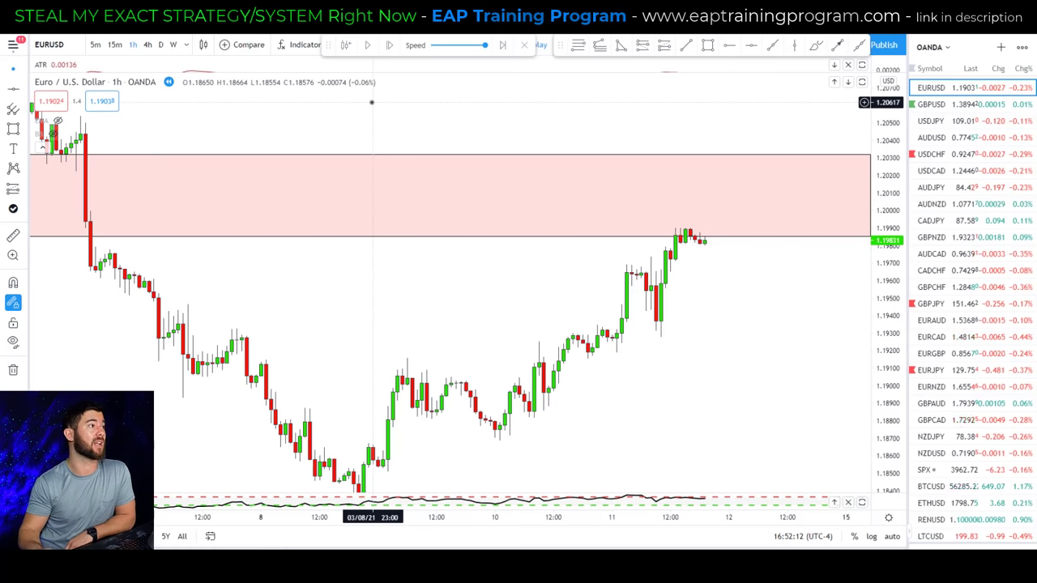
# - Step the 1h replay forward candle by candle to the 04:00 candle on March 12
pyautogui.click(391, 46)
pyautogui.click(391, 46)
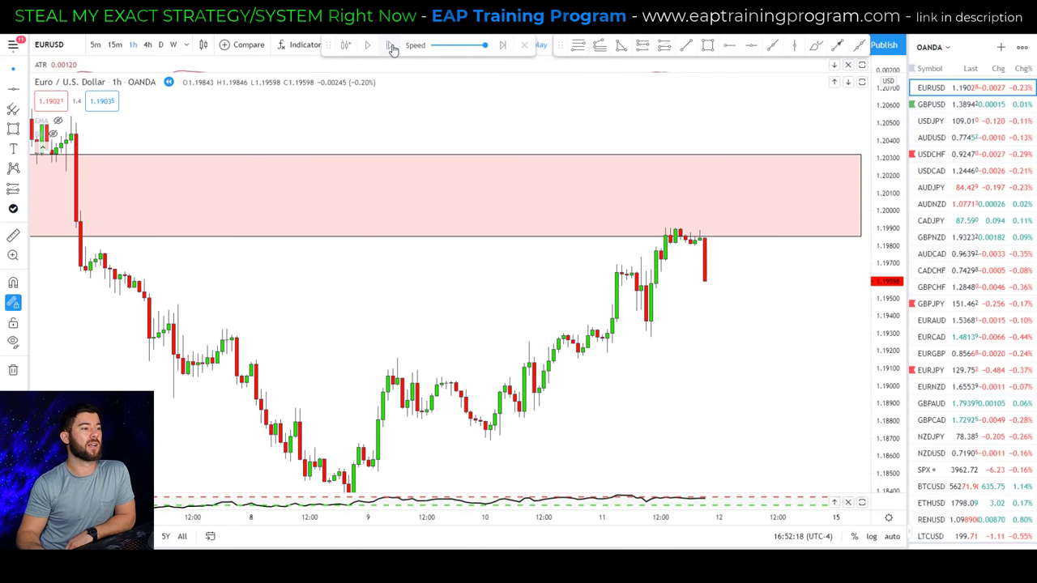
pyautogui.click(392, 46)
pyautogui.click(391, 47)
pyautogui.click(391, 46)
pyautogui.click(391, 46)
pyautogui.click(391, 47)
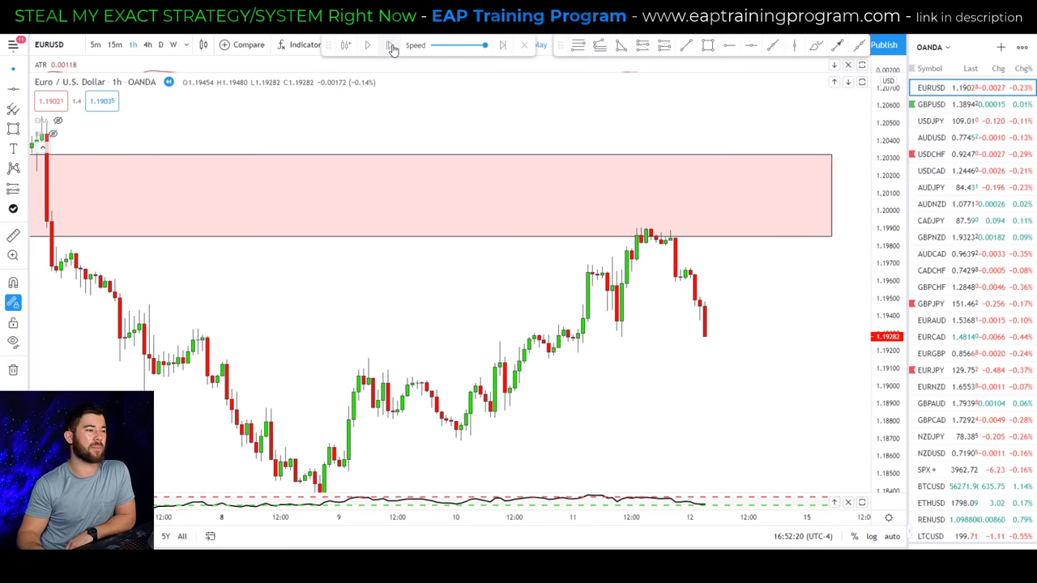
pyautogui.click(391, 47)
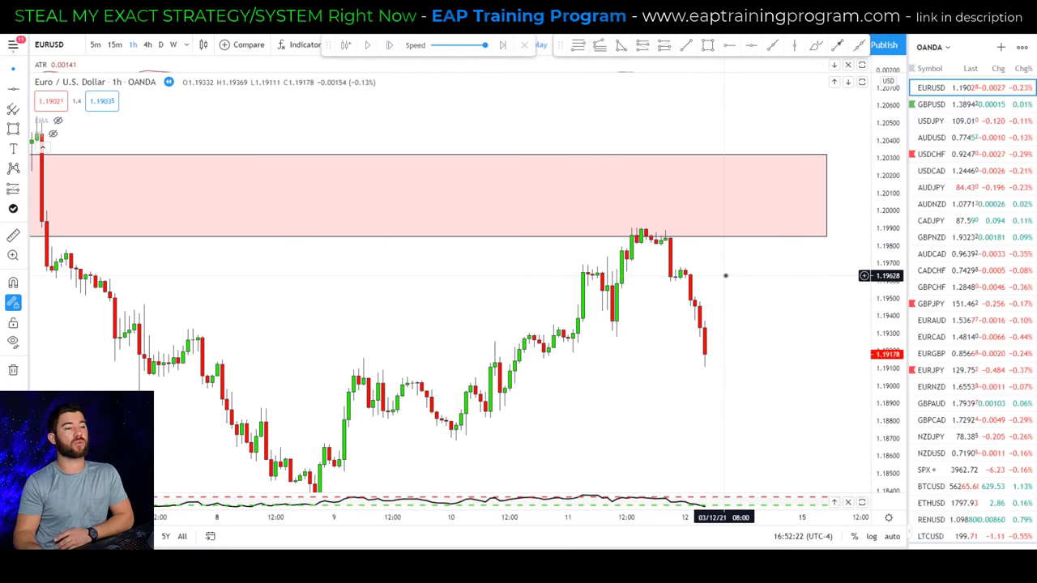
# - Mark the swing low near 1.1962 and the high near 1.1984 with short horizontal strokes, and clear both
pyautogui.moveTo(891, 345); pyautogui.dragTo(901, 324)
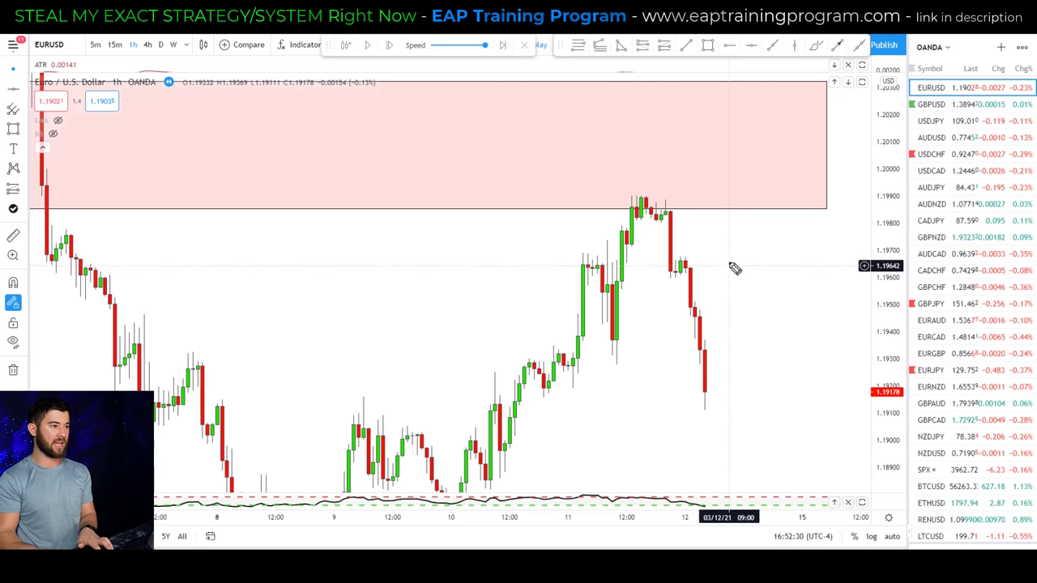
pyautogui.moveTo(671, 272); pyautogui.dragTo(732, 271)
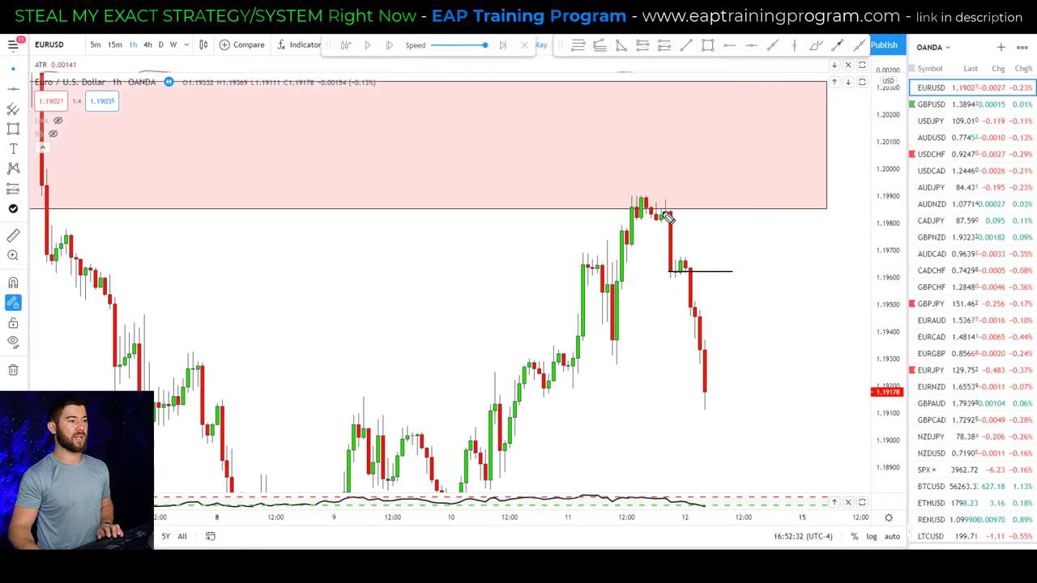
pyautogui.moveTo(669, 214); pyautogui.dragTo(713, 215)
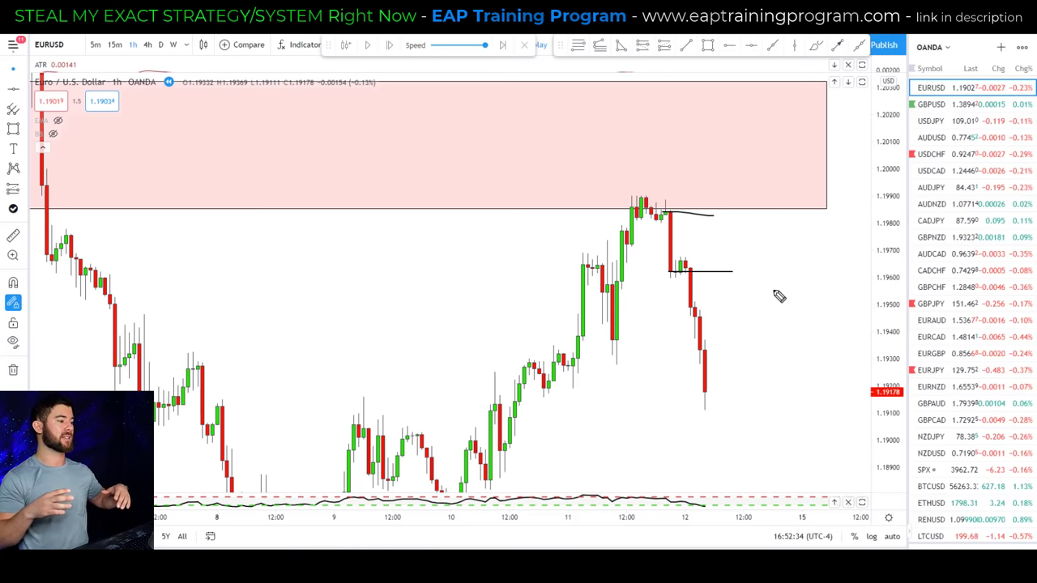
pyautogui.hotkey('ctrl', 'z')
pyautogui.hotkey('ctrl', 'z')
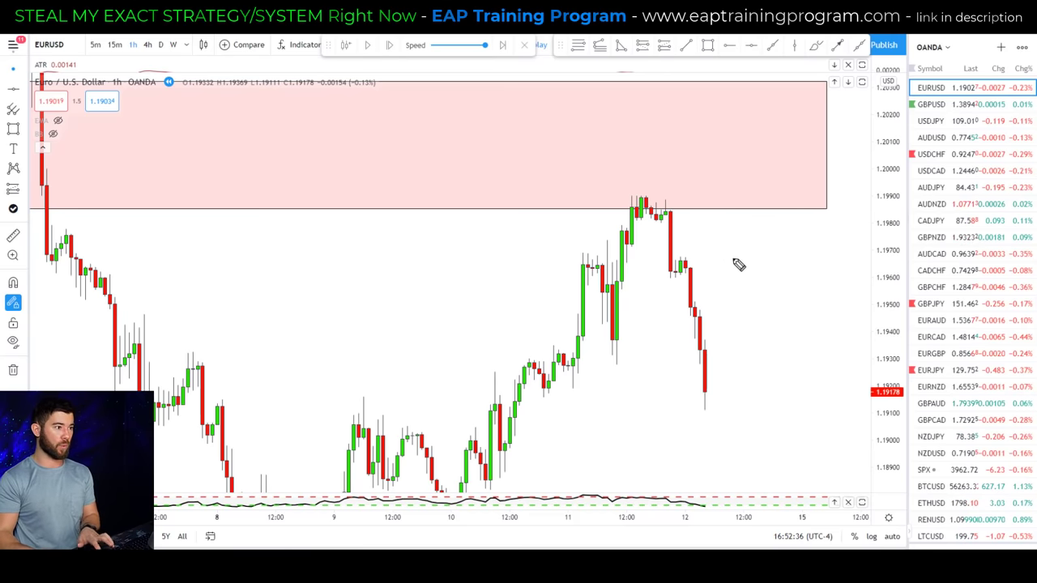
# - Sketch a zigzag breaking to a lower low and retesting a horizontal line near 1.1962, and clear the sketch
pyautogui.moveTo(631, 369)
pyautogui.mouseDown()
pyautogui.moveTo(654, 219)
pyautogui.moveTo(727, 265)
pyautogui.moveTo(766, 167)
pyautogui.moveTo(866, 376)
pyautogui.moveTo(901, 265)
pyautogui.mouseUp()
pyautogui.moveTo(684, 271)
pyautogui.mouseDown()
pyautogui.moveTo(939, 277)
pyautogui.moveTo(900, 268)
pyautogui.moveTo(929, 267)
pyautogui.moveTo(915, 239)
pyautogui.moveTo(924, 274)
pyautogui.mouseUp()
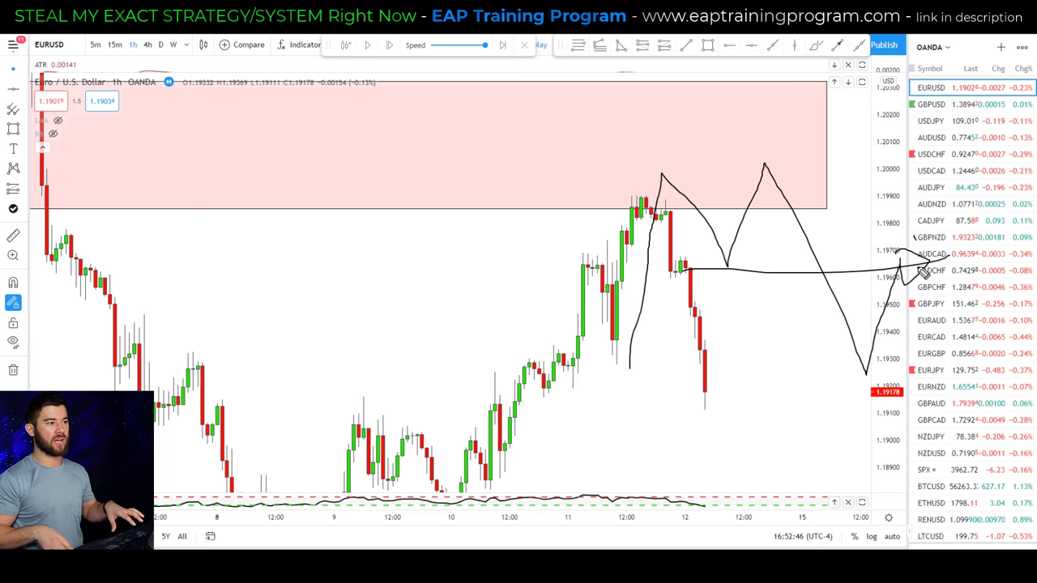
pyautogui.press('e')
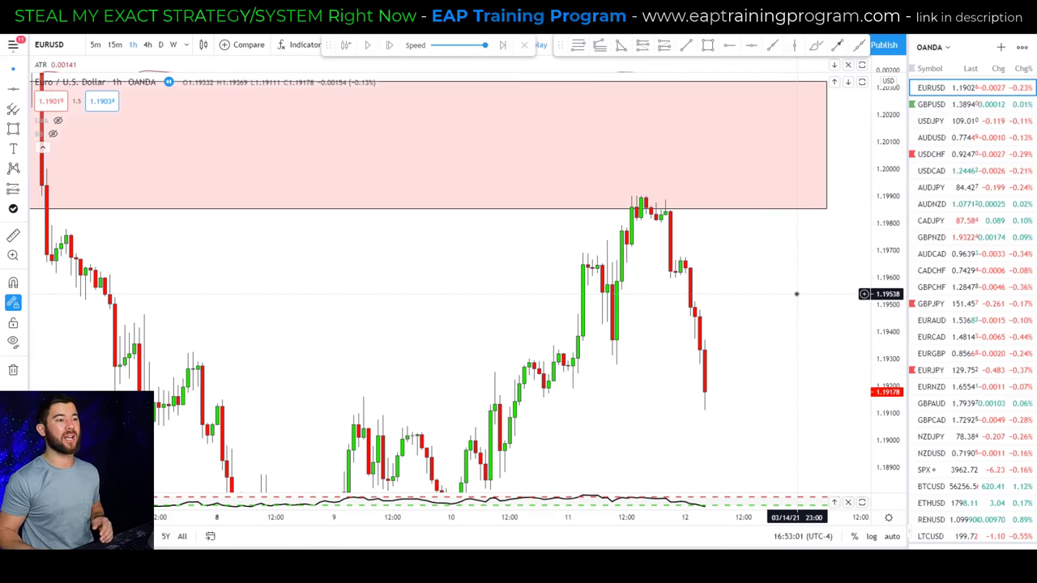
pyautogui.moveTo(887, 247); pyautogui.dragTo(821, 392)
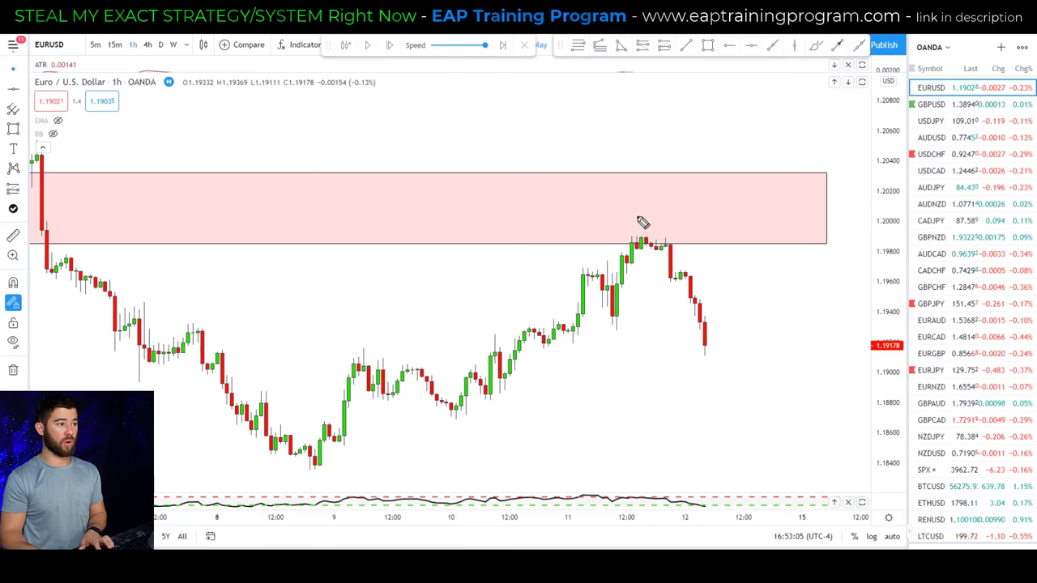
pyautogui.moveTo(642, 222)
pyautogui.mouseDown()
pyautogui.moveTo(680, 279)
pyautogui.moveTo(648, 215)
pyautogui.mouseUp()
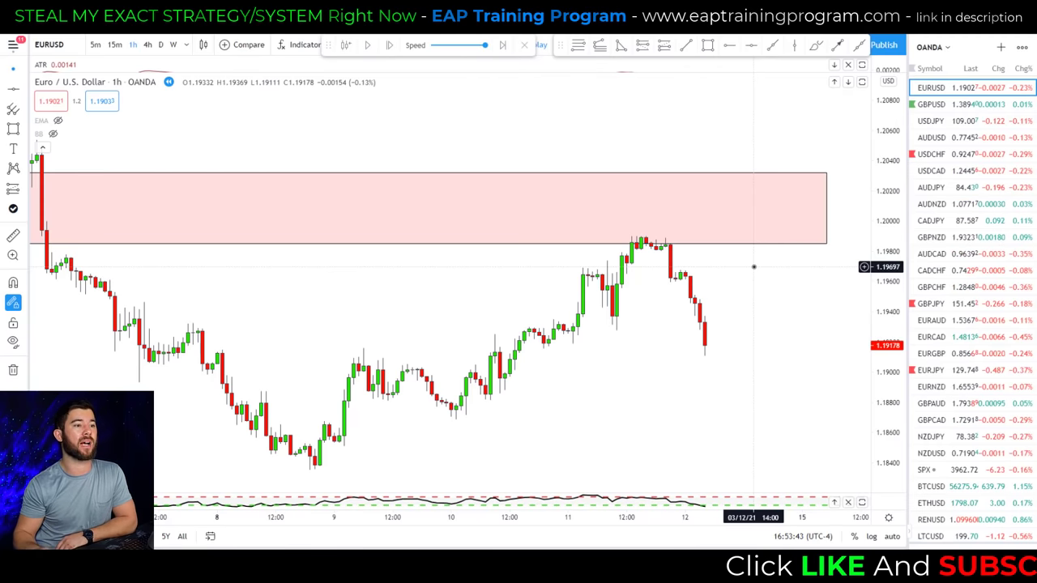
# - Switch to the EURCAD 1h chart and sketch a downward arrow above the latest price drop
pyautogui.scroll(-2, 734, 281)
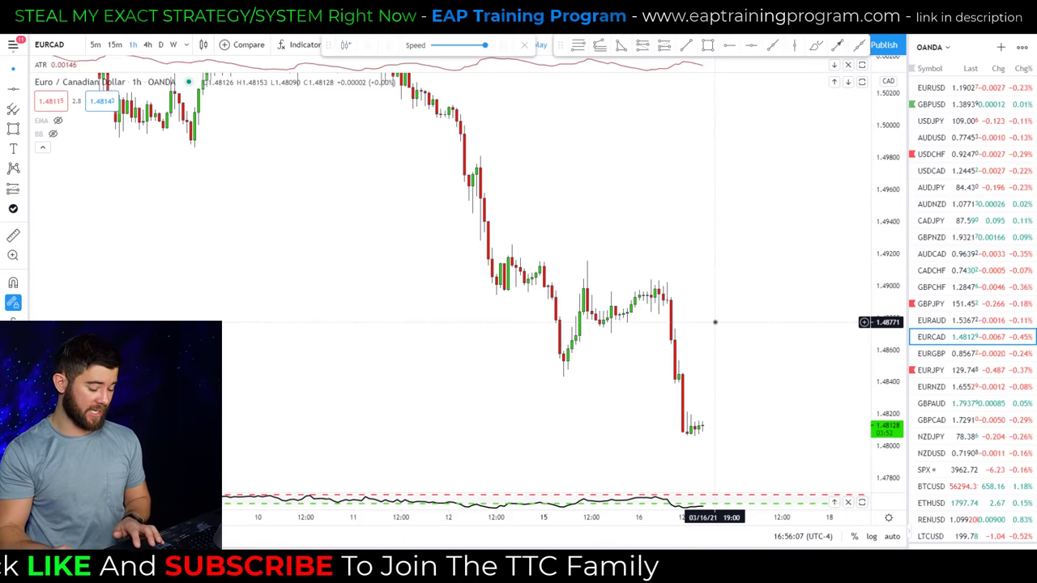
pyautogui.moveTo(678, 192); pyautogui.dragTo(719, 292)
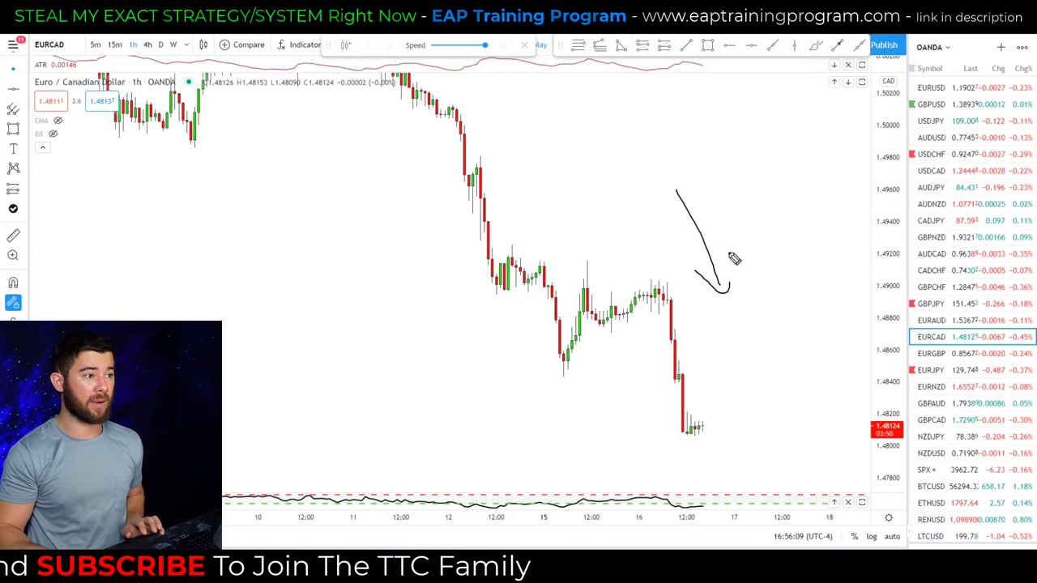
pyautogui.moveTo(729, 250); pyautogui.dragTo(695, 272)
# - Handwrite "1HR" and "15m" beside the downward arrow, and clear all the sketches
pyautogui.moveTo(661, 136)
pyautogui.mouseDown()
pyautogui.moveTo(659, 160)
pyautogui.moveTo(681, 148)
pyautogui.mouseUp()
pyautogui.moveTo(682, 140); pyautogui.dragTo(681, 160)
pyautogui.moveTo(691, 159); pyautogui.dragTo(704, 157)
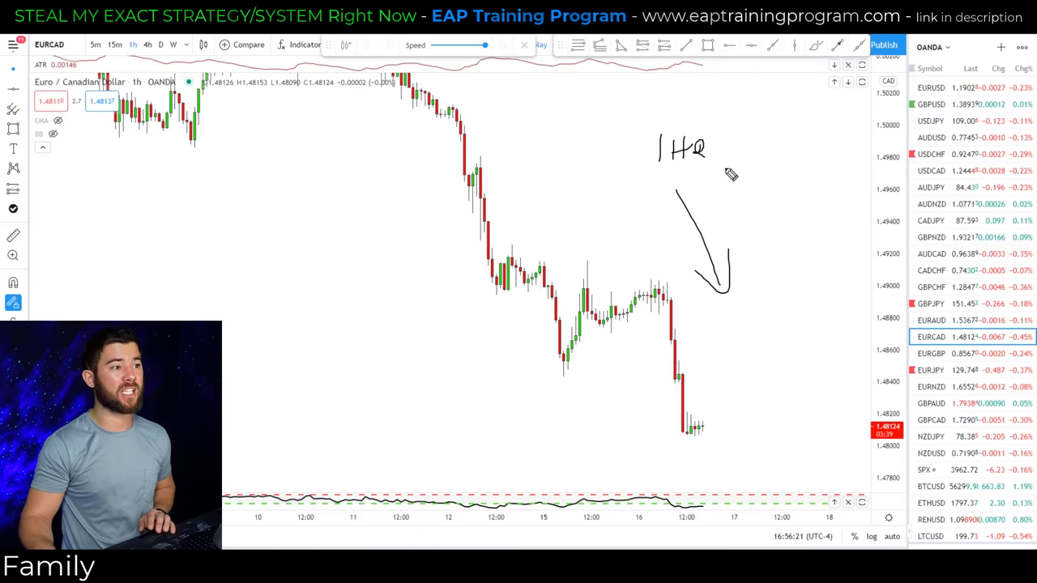
pyautogui.moveTo(742, 188); pyautogui.dragTo(765, 187)
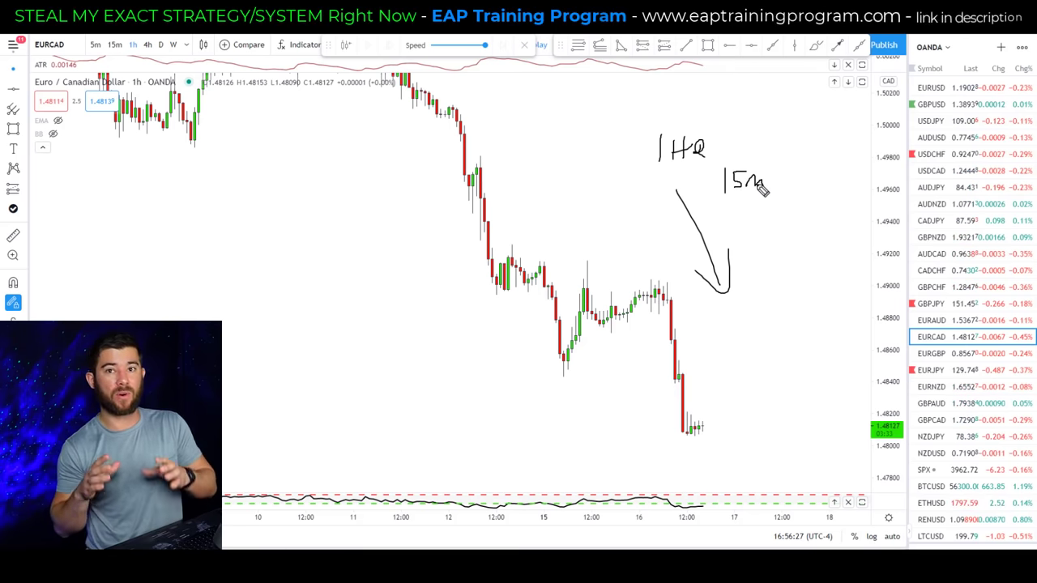
pyautogui.press('Escape')
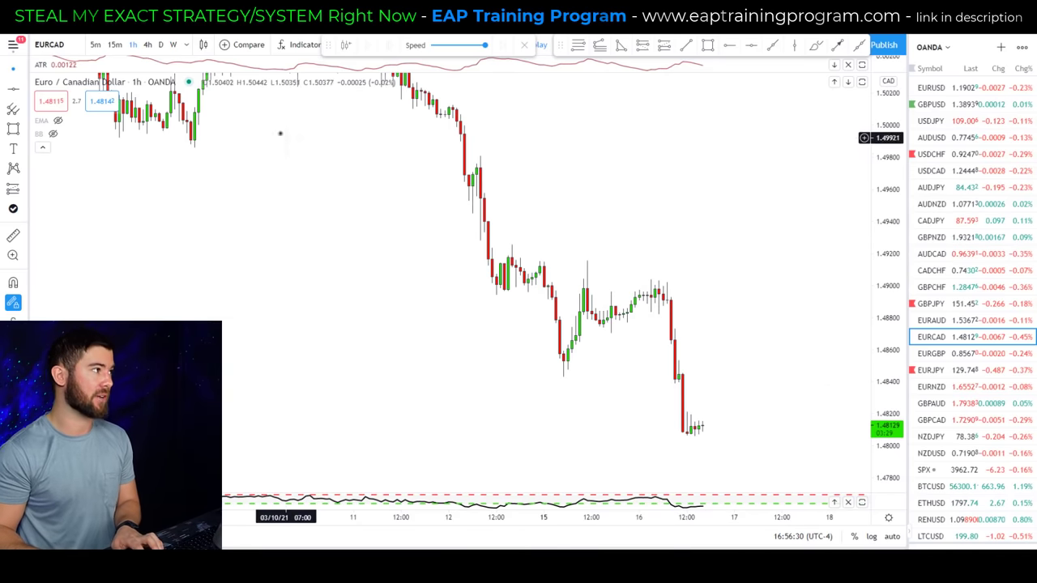
# - Change EURCAD to the 15m timeframe and enlarge the latest consolidation near 1.4810
pyautogui.click(115, 45)
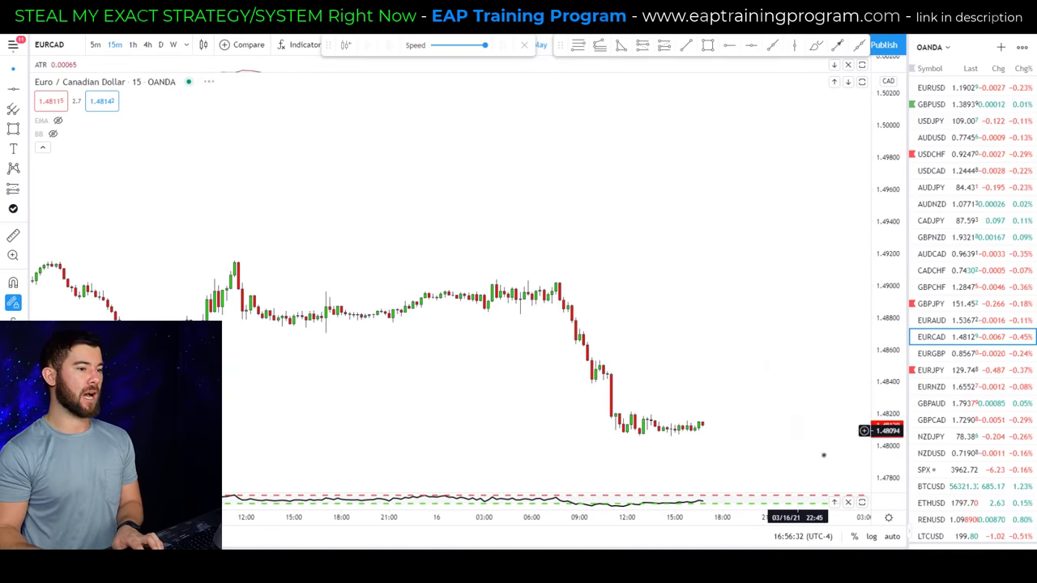
pyautogui.scroll(2, 783, 349)
pyautogui.moveTo(783, 349); pyautogui.dragTo(659, 162)
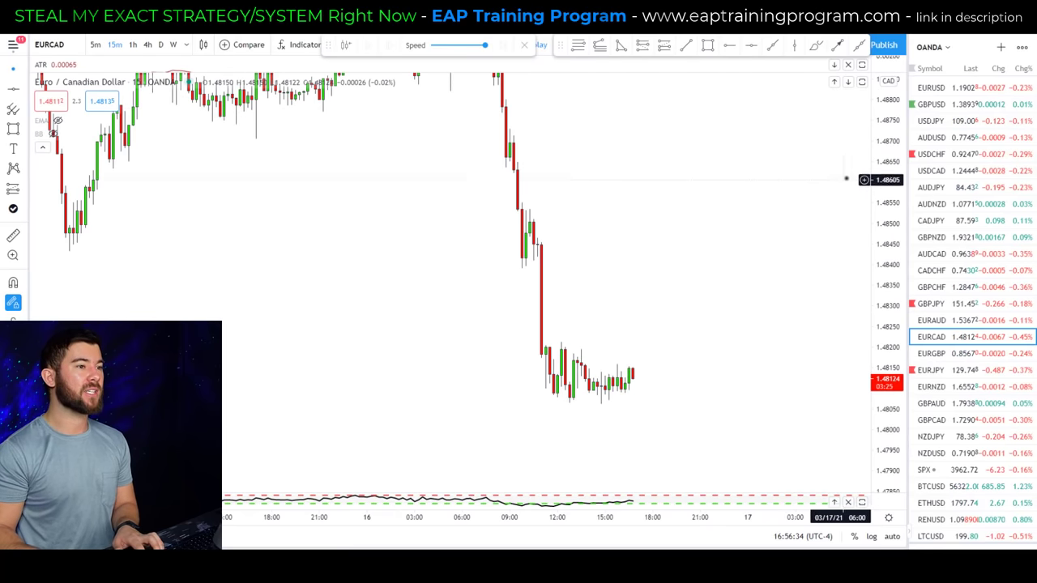
pyautogui.scroll(1, 657, 311)
pyautogui.moveTo(656, 310); pyautogui.dragTo(724, 270)
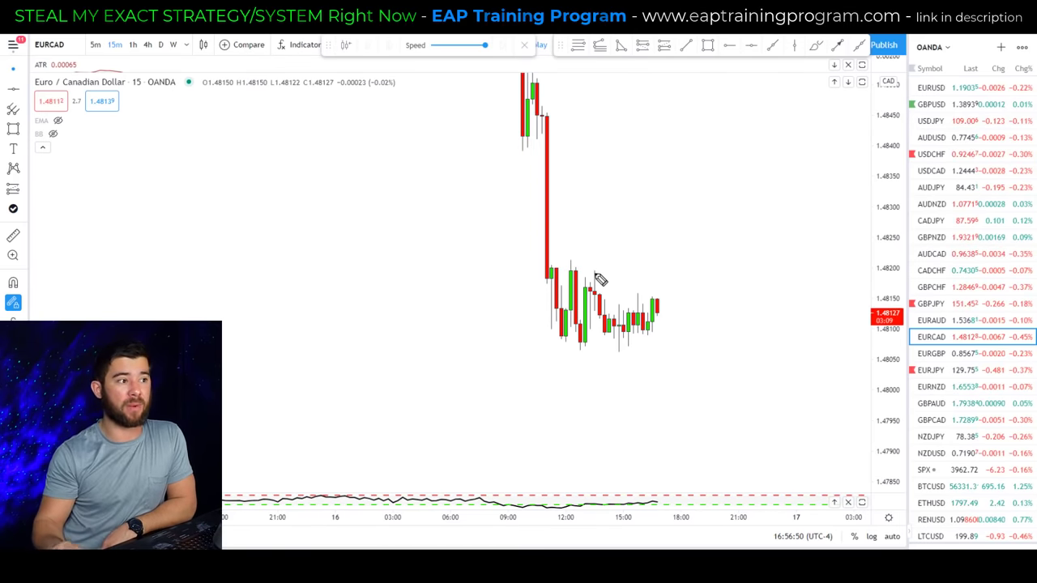
# - Sketch converging lines around the 15m consolidation with a zigzag path breaking below to about 1.4800, and clear the sketch
pyautogui.moveTo(587, 276); pyautogui.dragTo(661, 299)
pyautogui.moveTo(575, 348); pyautogui.dragTo(689, 340)
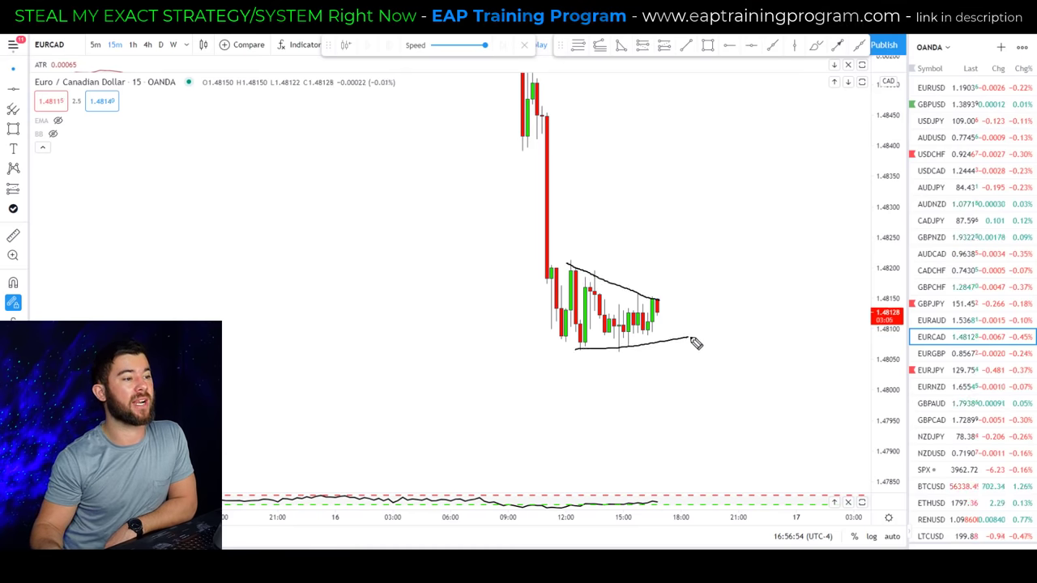
pyautogui.moveTo(659, 303)
pyautogui.mouseDown()
pyautogui.moveTo(664, 331)
pyautogui.moveTo(686, 337)
pyautogui.moveTo(686, 388)
pyautogui.mouseUp()
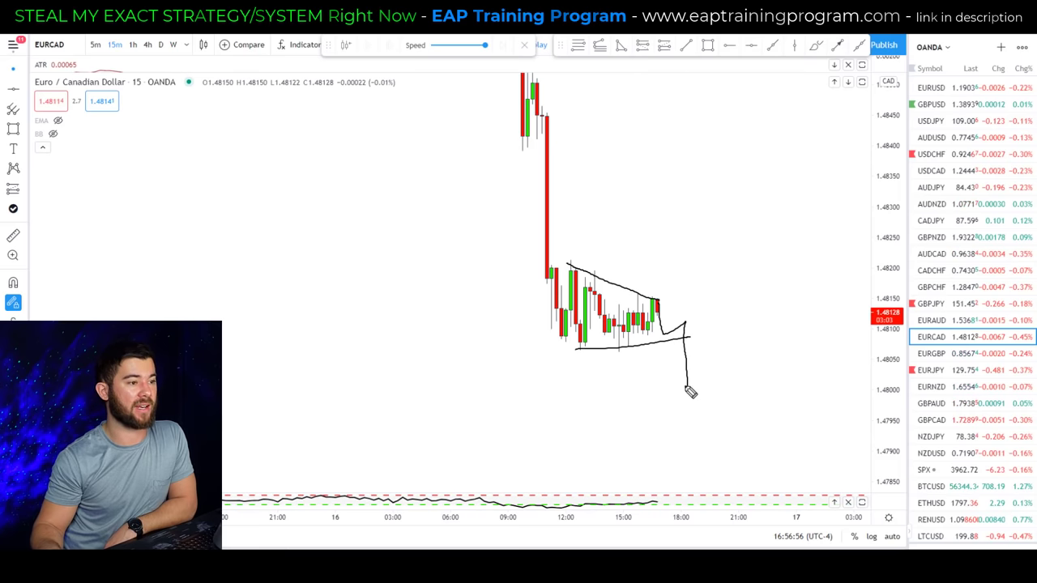
pyautogui.press('e')
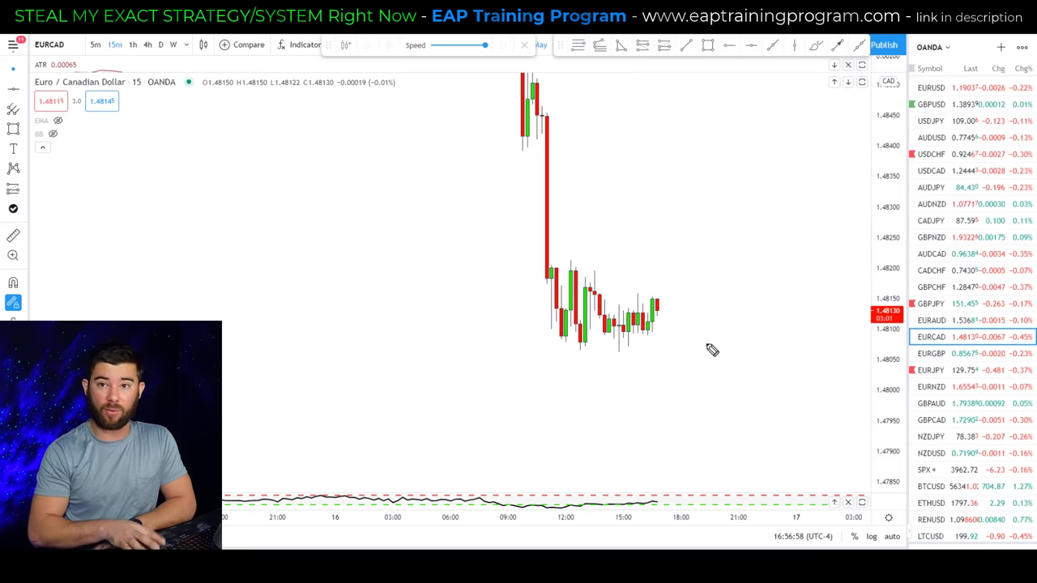
# - Sketch converging lines around the consolidation with a candle body crossing the lower line, and undo the sketch
pyautogui.moveTo(578, 269); pyautogui.dragTo(683, 303)
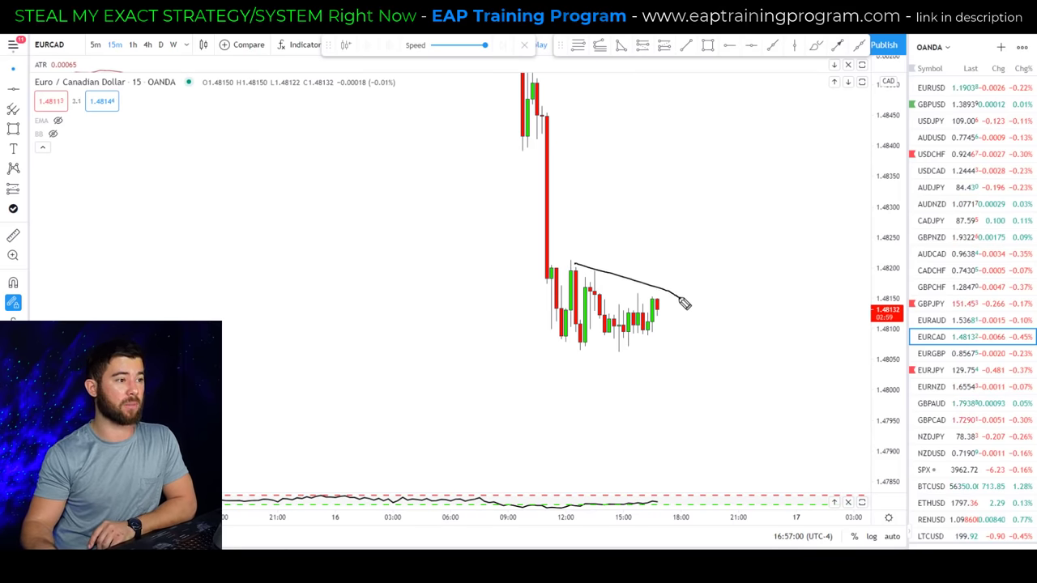
pyautogui.moveTo(581, 347)
pyautogui.mouseDown()
pyautogui.moveTo(682, 330)
pyautogui.moveTo(672, 349)
pyautogui.moveTo(681, 355)
pyautogui.moveTo(683, 328)
pyautogui.mouseUp()
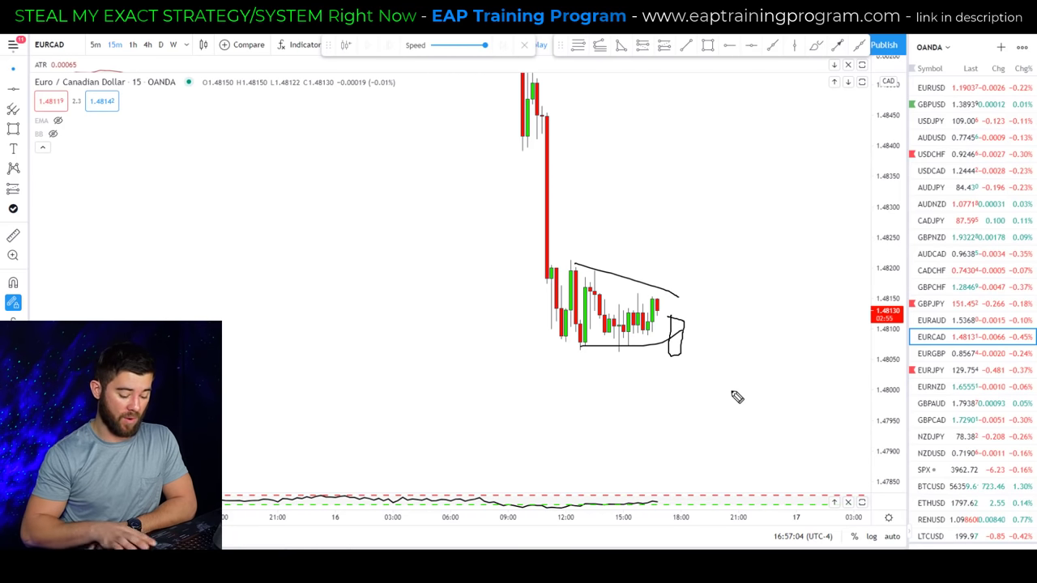
pyautogui.hotkey('ctrl', 'z')
pyautogui.hotkey('ctrl', 'z')
pyautogui.hotkey('ctrl', 'z')
pyautogui.hotkey('ctrl', 'z')
pyautogui.hotkey('ctrl', 'z')
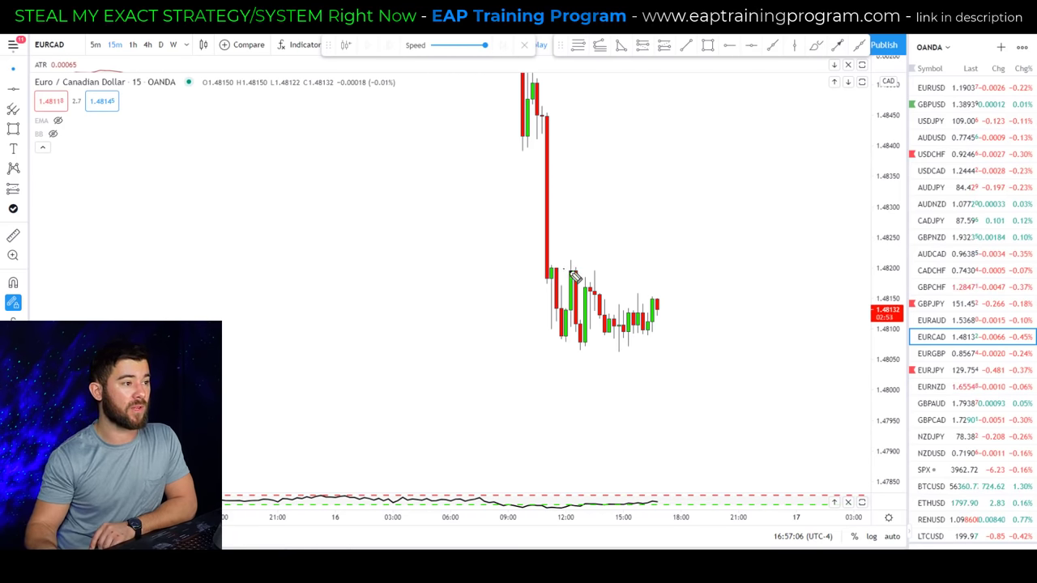
# - Sketch a falling upper line, flat support near 1.4808, and an arrowed path breaking below, retesting support and dropping to about 1.4786
pyautogui.moveTo(572, 342); pyautogui.dragTo(706, 341)
pyautogui.moveTo(662, 308)
pyautogui.mouseDown()
pyautogui.moveTo(669, 347)
pyautogui.moveTo(694, 373)
pyautogui.moveTo(707, 343)
pyautogui.moveTo(786, 481)
pyautogui.moveTo(794, 456)
pyautogui.mouseUp()
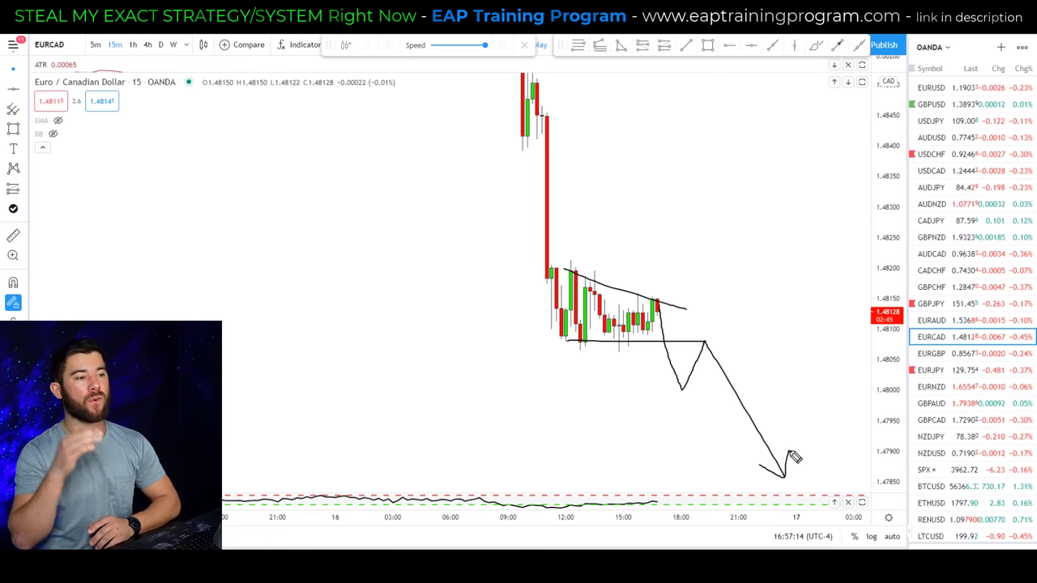